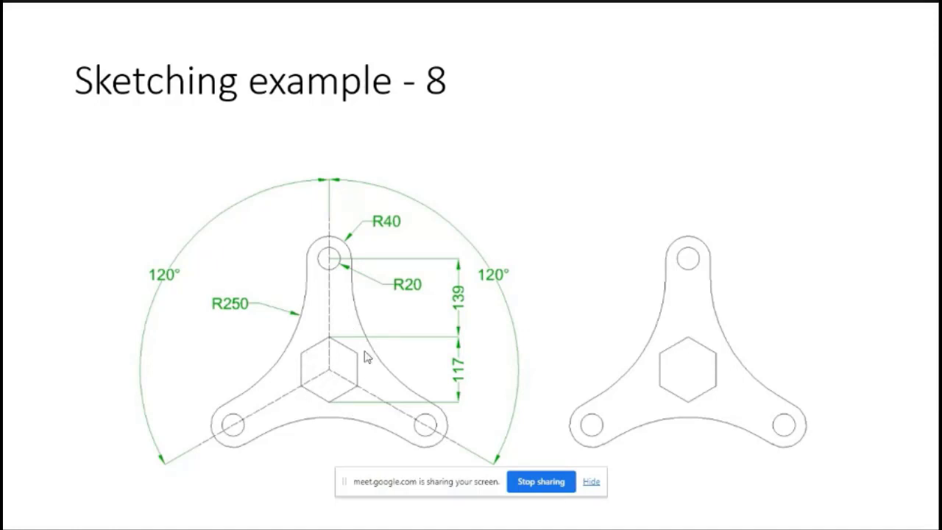
- Create a new Onshape document named 'Example 8' from the documents page
key(alt+Tab)
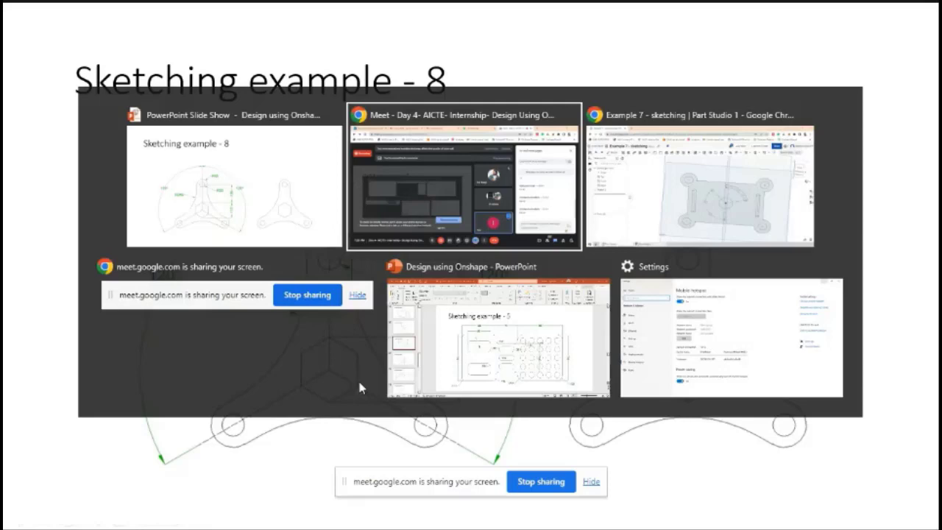
key(alt+Tab)
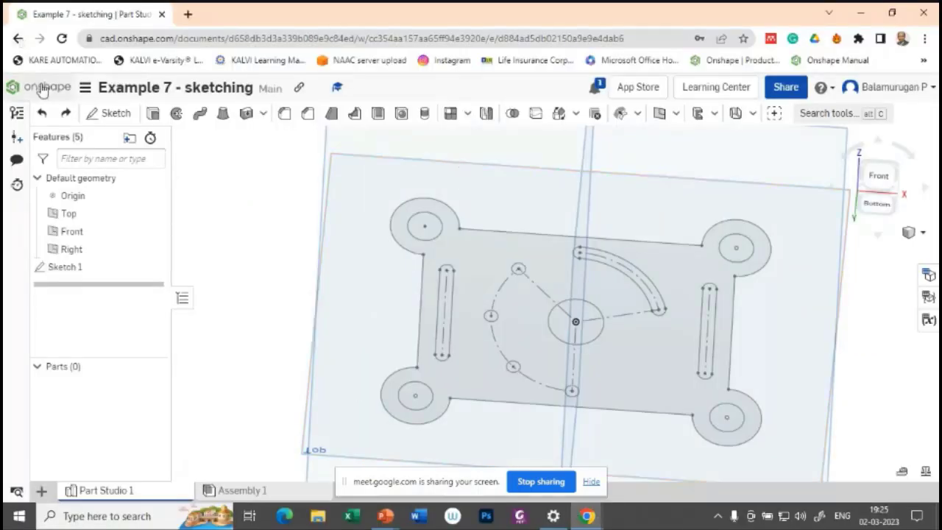
click(42, 87)
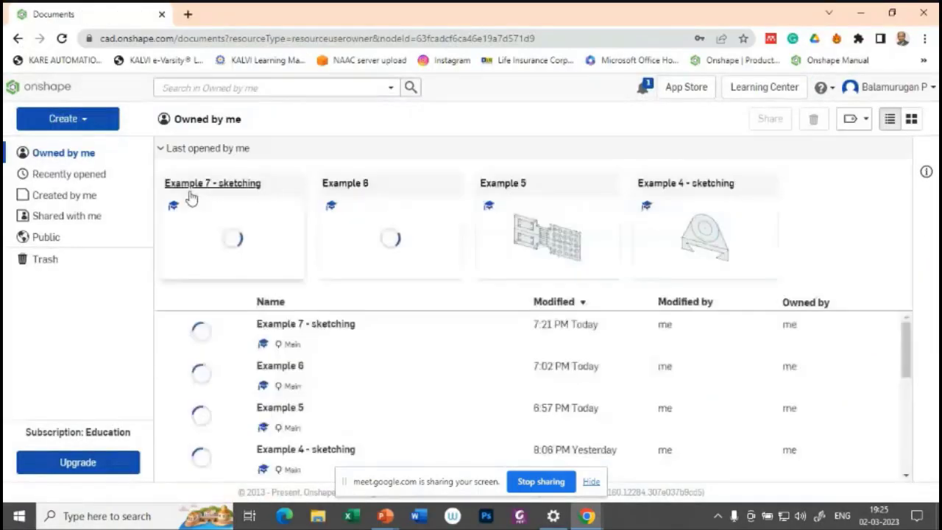
click(86, 120)
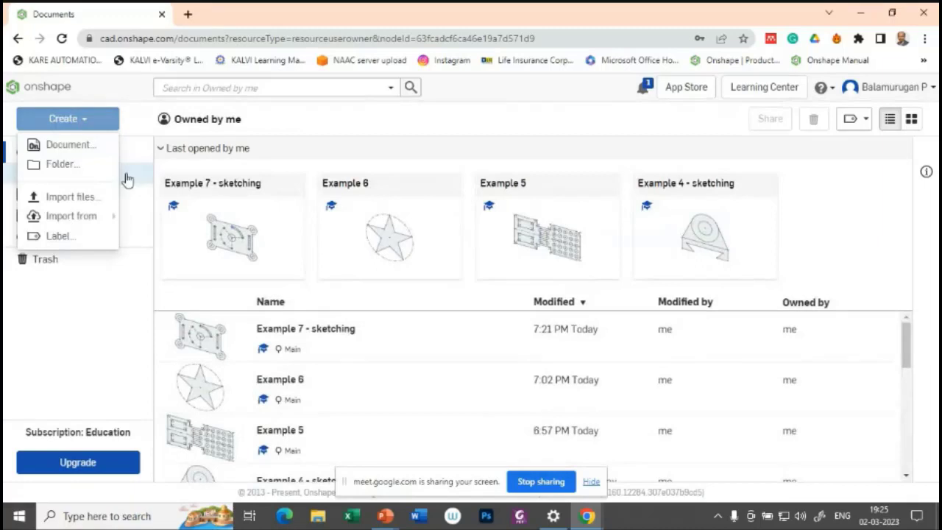
click(80, 145)
text(E)
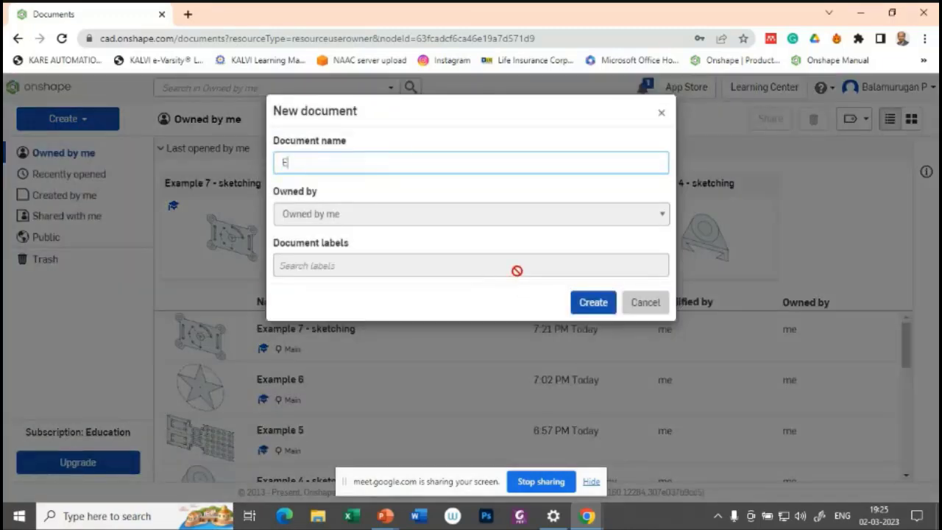
text(xample 8)
click(581, 303)
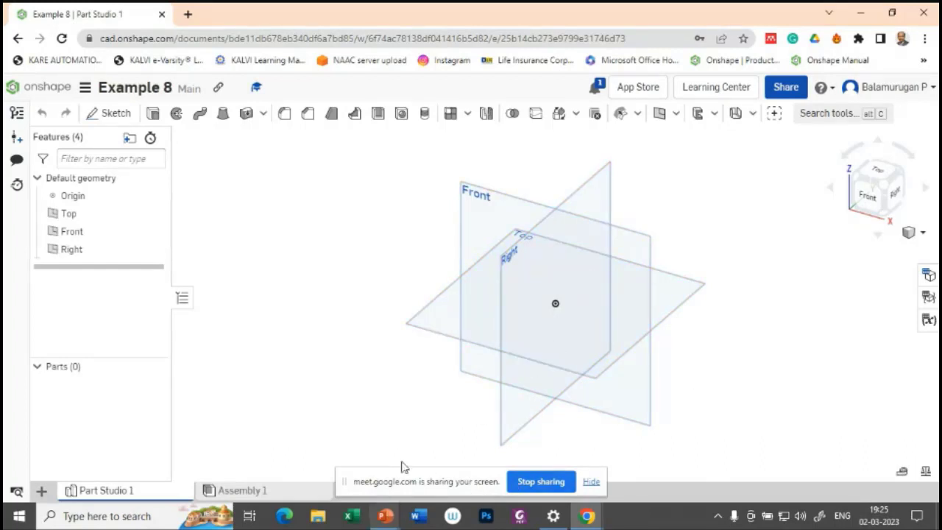
- Start a sketch on the Front plane and view it normal, checking the reference slide
click(501, 203)
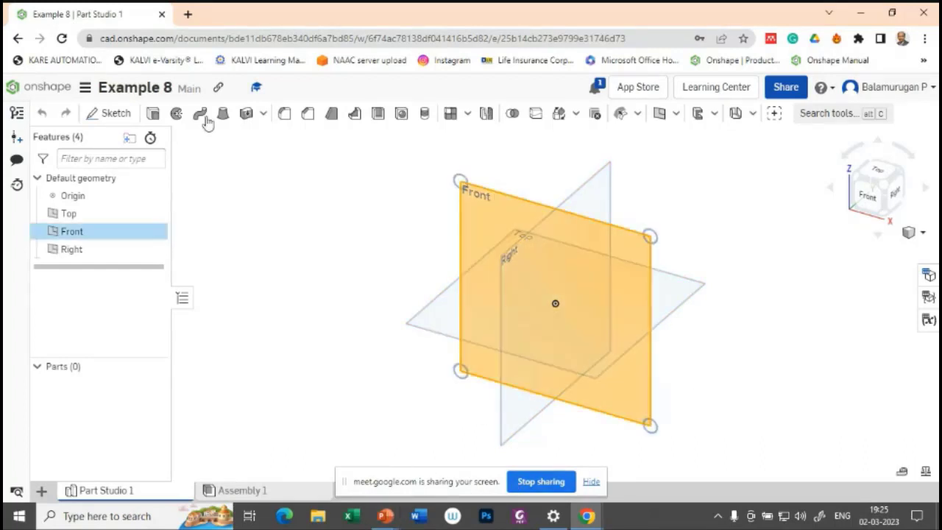
click(111, 117)
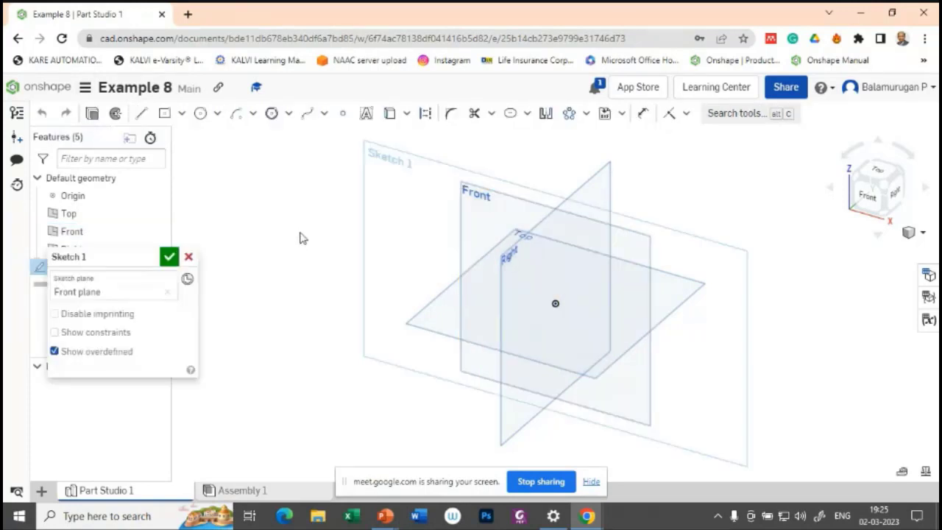
key(n)
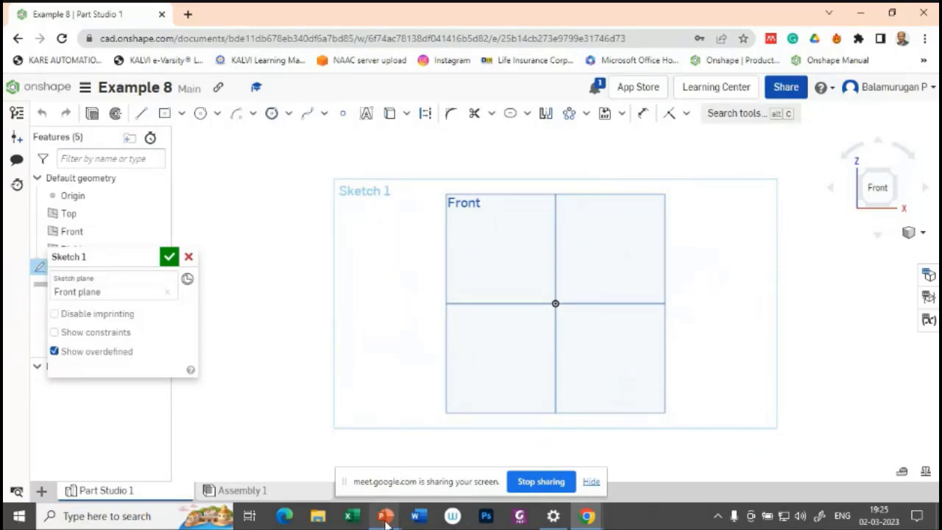
mouse_move(385, 516)
click(475, 429)
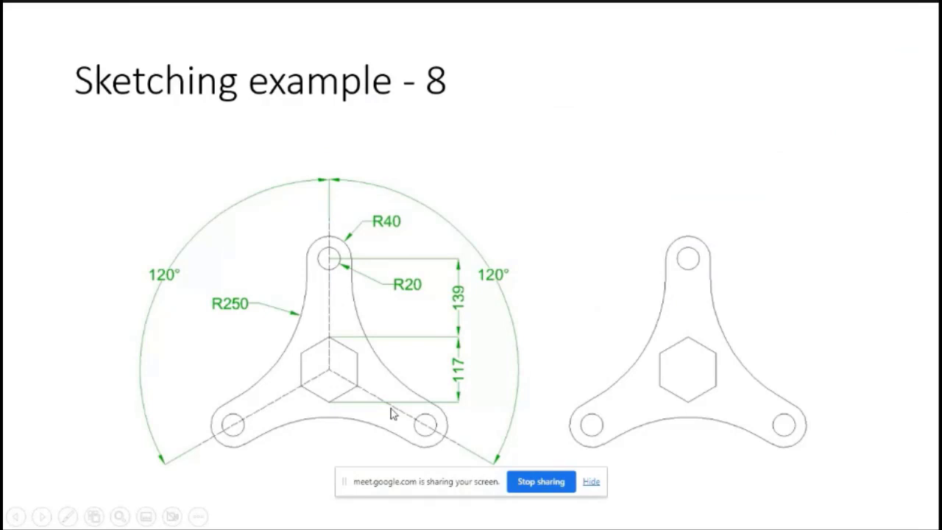
key(alt+Tab)
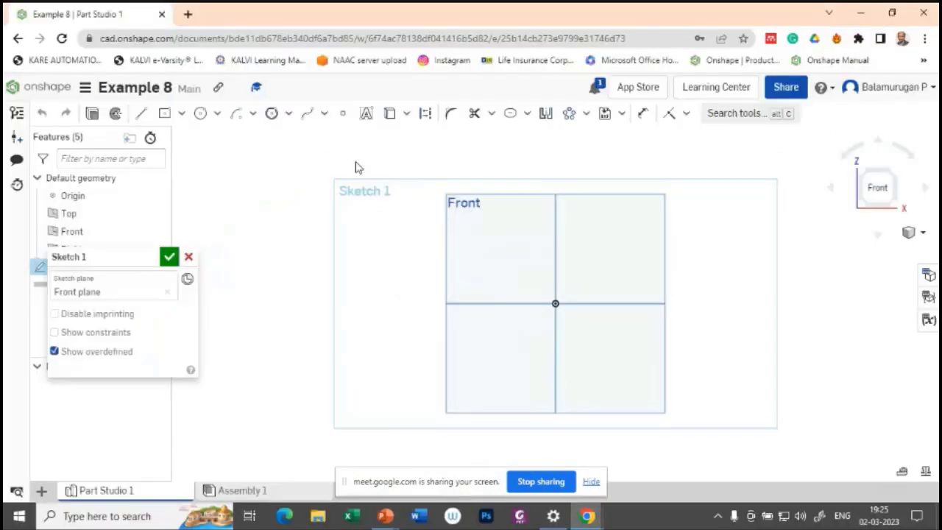
click(288, 114)
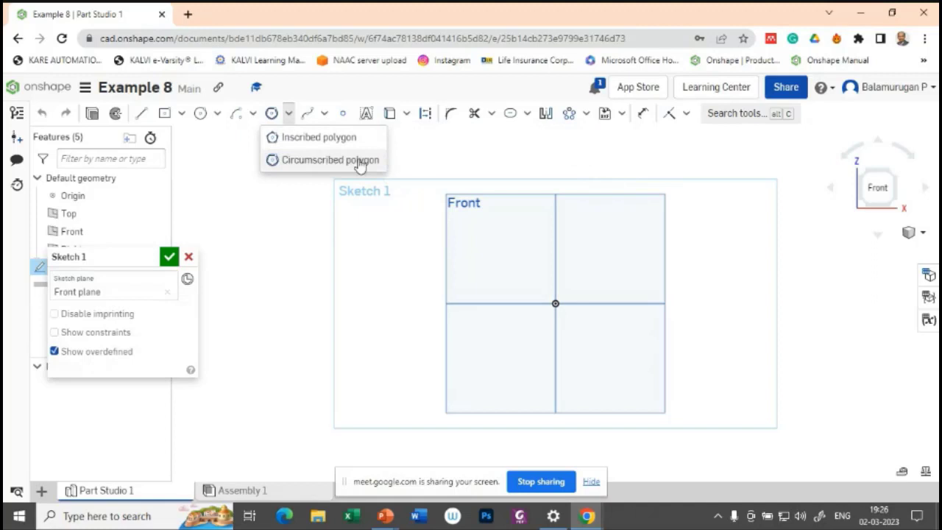
- Draw a six-sided circumscribed polygon centred on the origin with its top vertex straight above
click(312, 159)
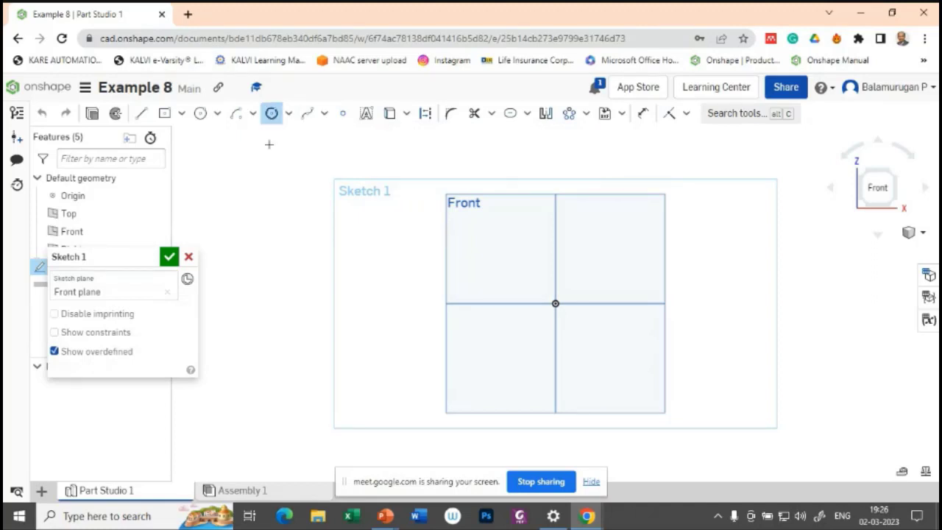
click(555, 303)
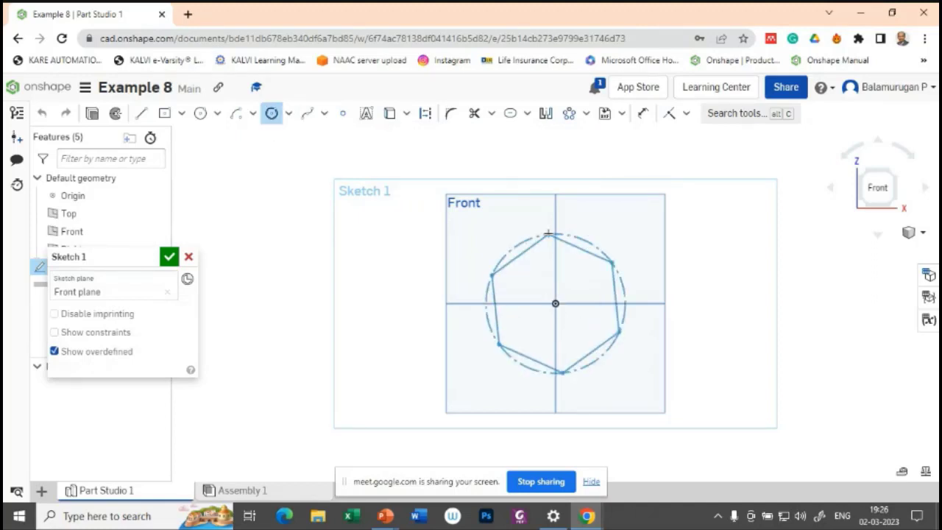
click(552, 230)
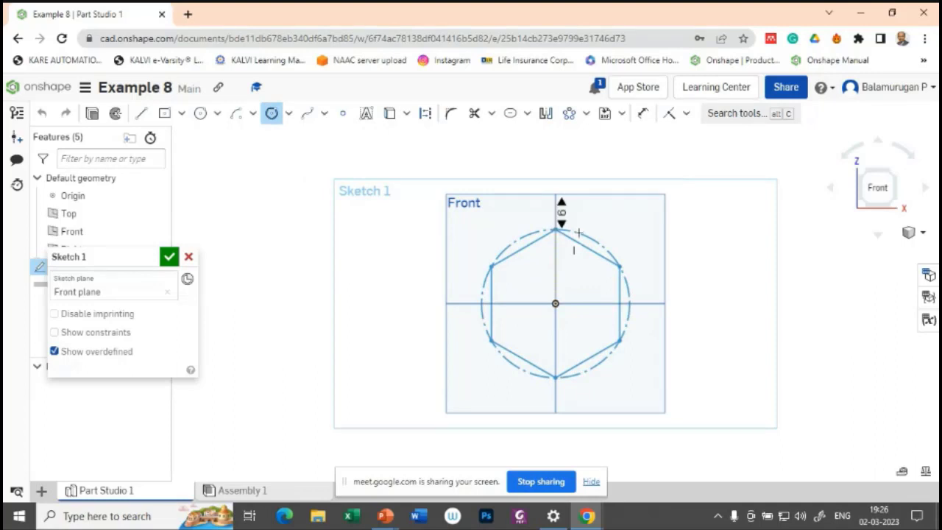
key(Down)
key(Down)
key(Down)
key(Up)
key(Up)
key(Up)
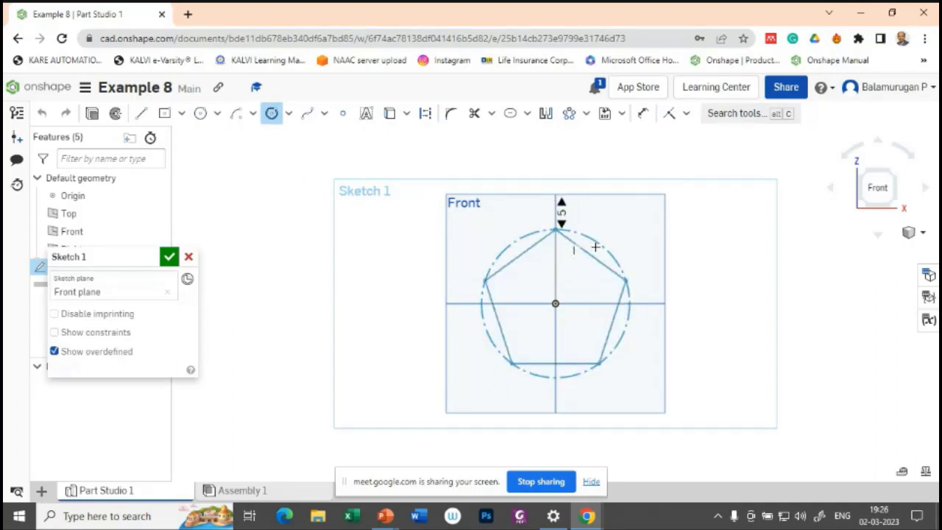
key(Return)
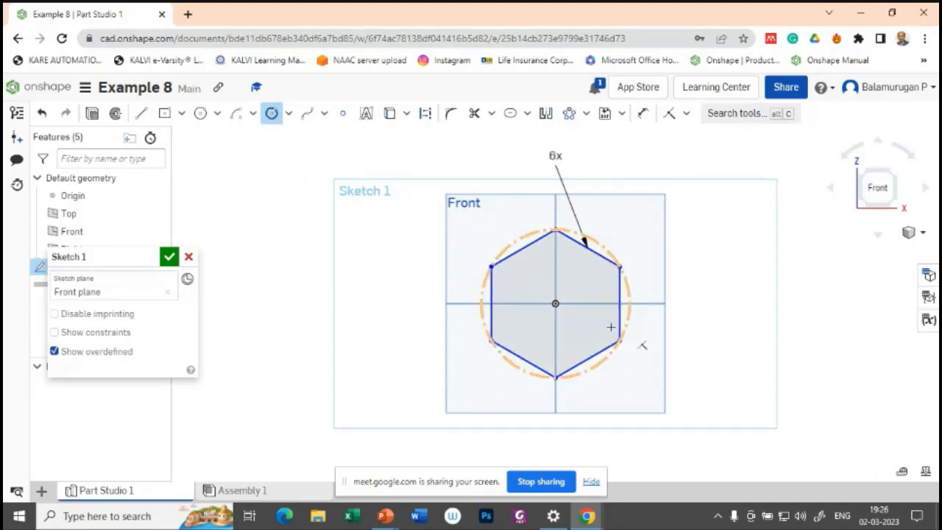
key(alt+Tab)
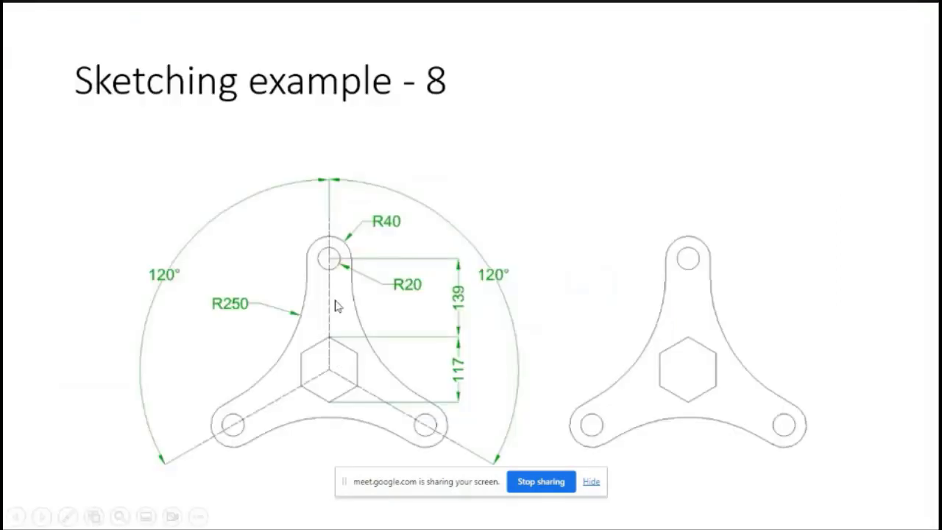
key(alt+Tab)
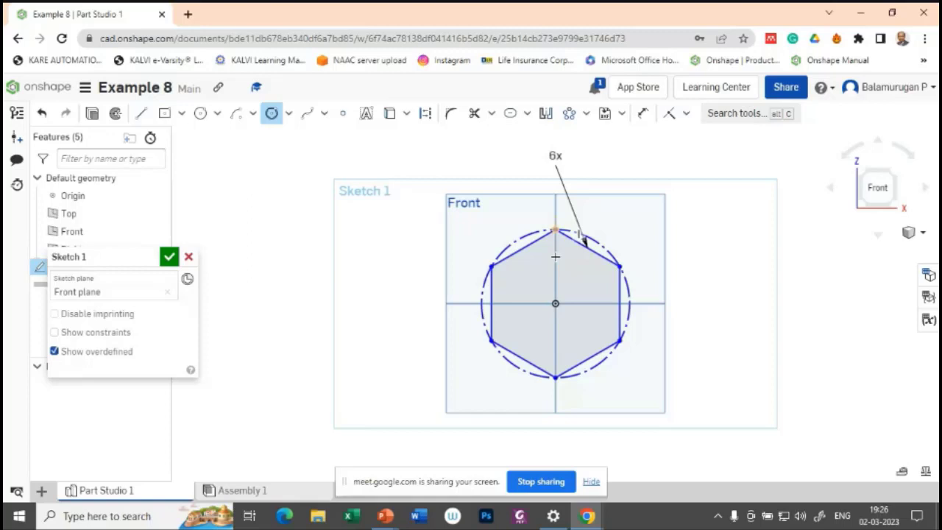
- Dimension the hexagon's top-to-bottom vertex distance as 117
click(642, 113)
click(555, 230)
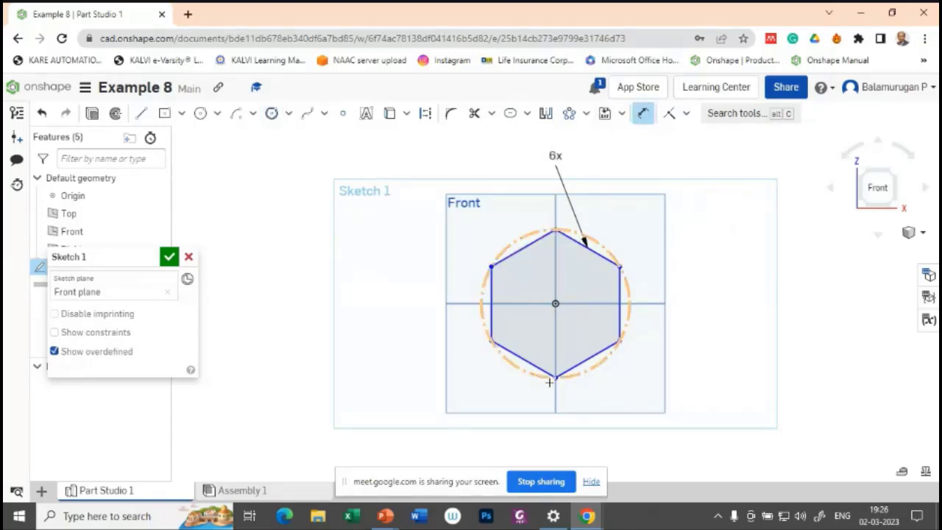
click(555, 377)
click(683, 313)
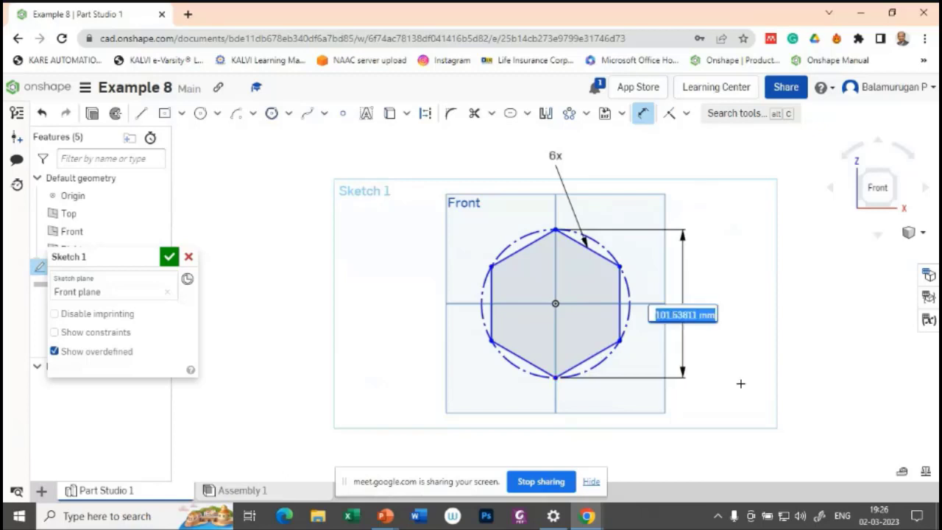
key(alt+Tab)
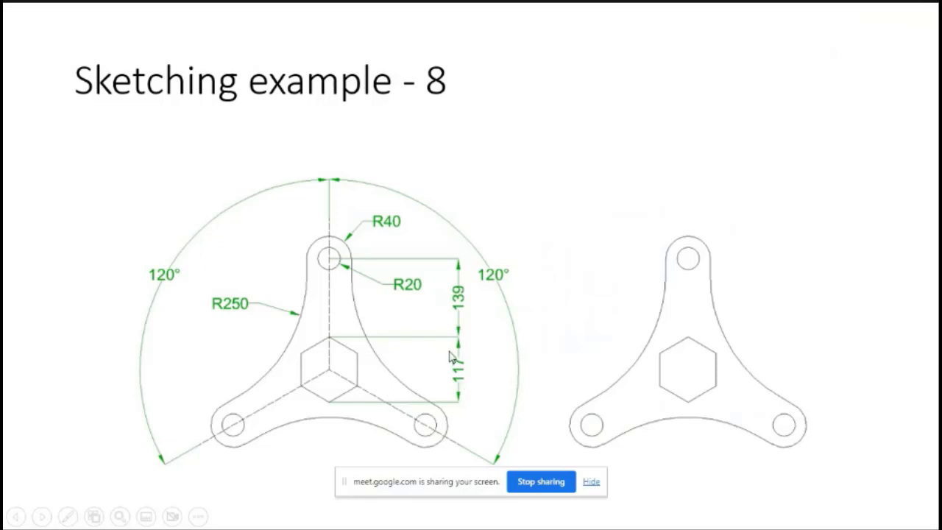
key(alt+Tab)
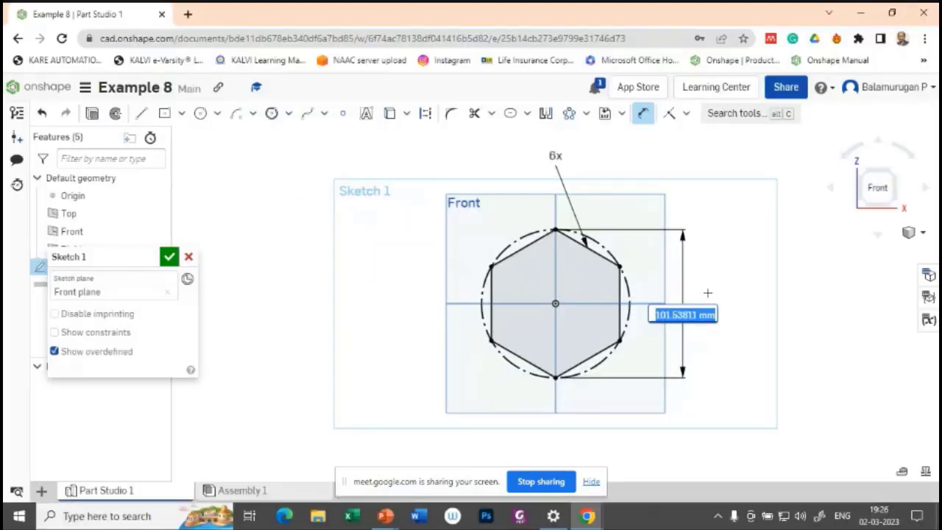
text(117)
key(Return)
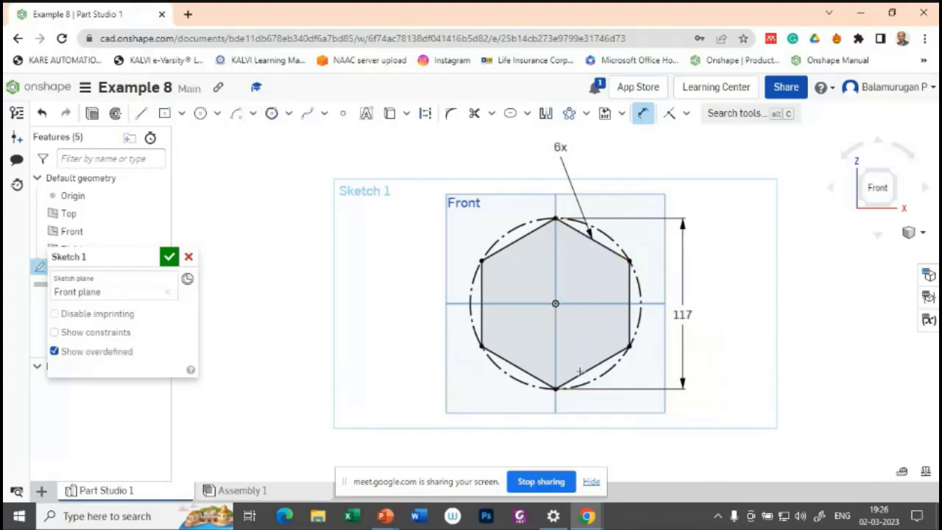
key(alt+Tab)
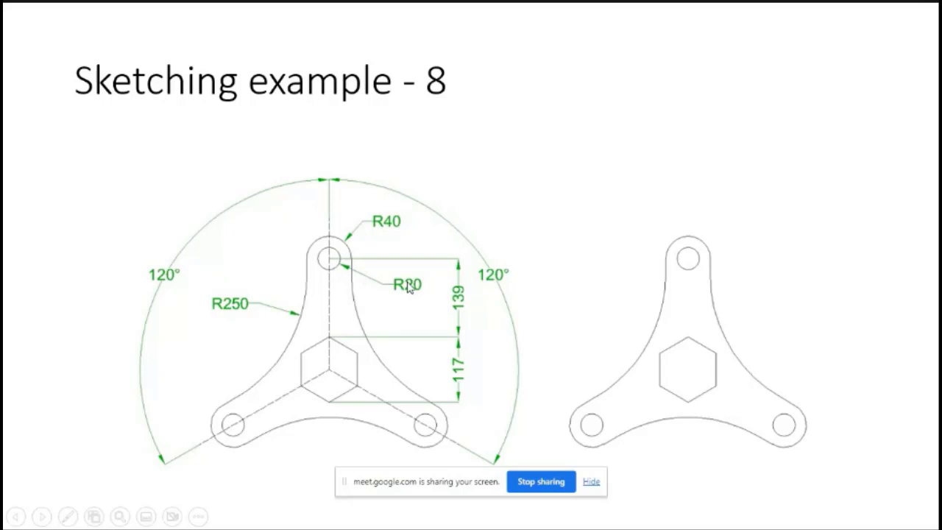
key(alt+Tab)
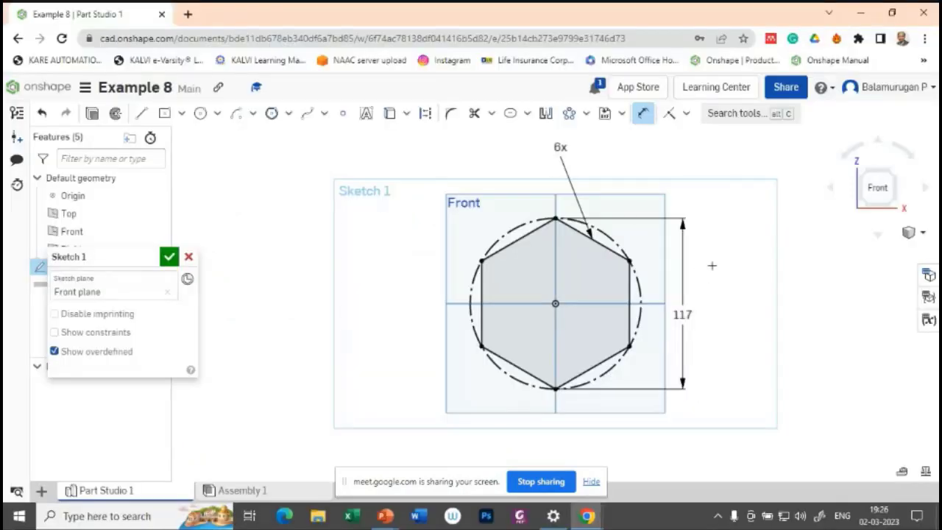
- Draw concentric Ø20 and Ø40 circles above the hexagon
middle_drag(712, 266, 716, 405)
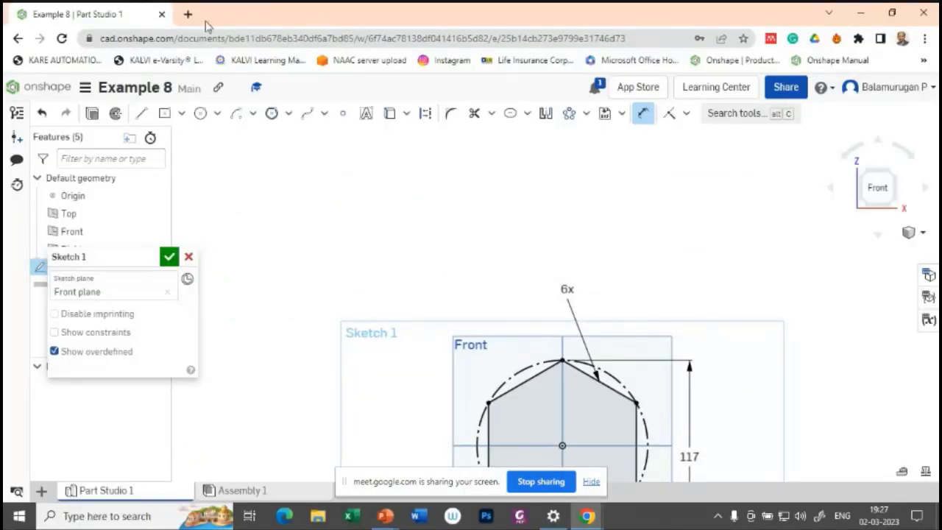
click(200, 113)
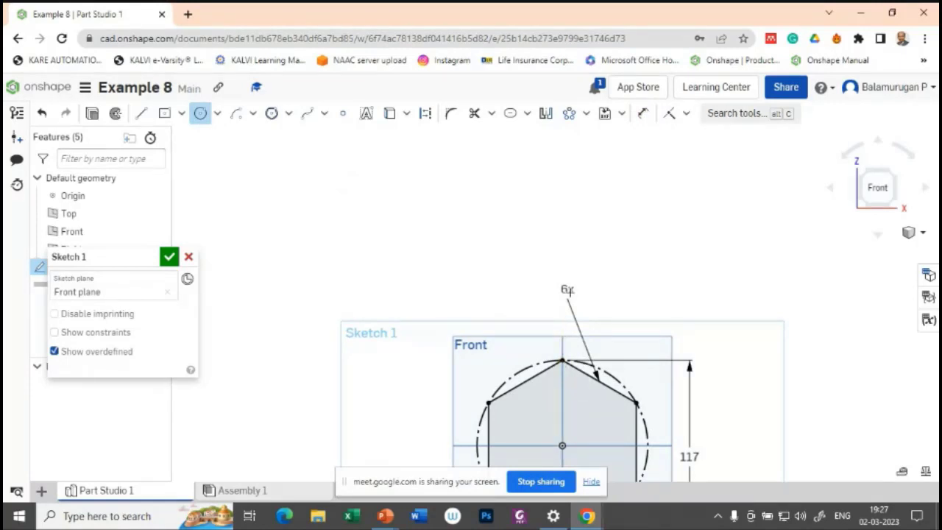
click(563, 226)
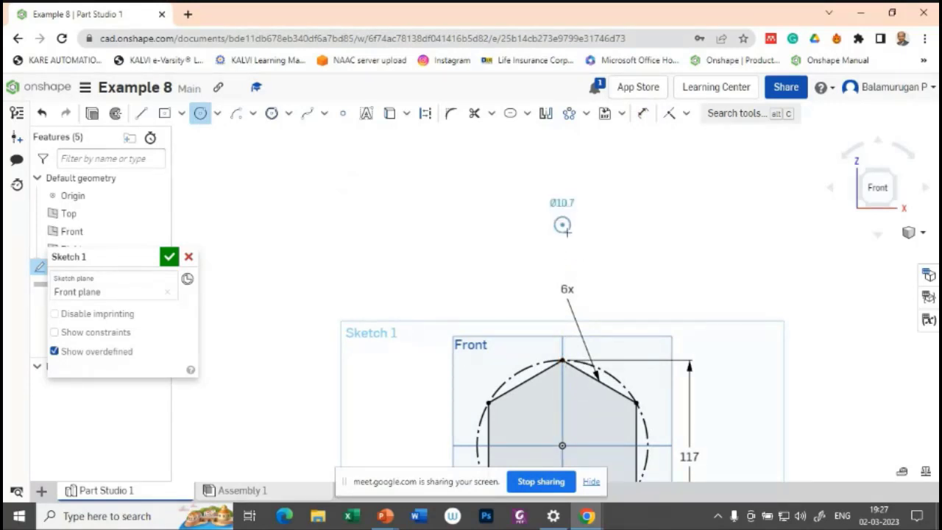
click(575, 236)
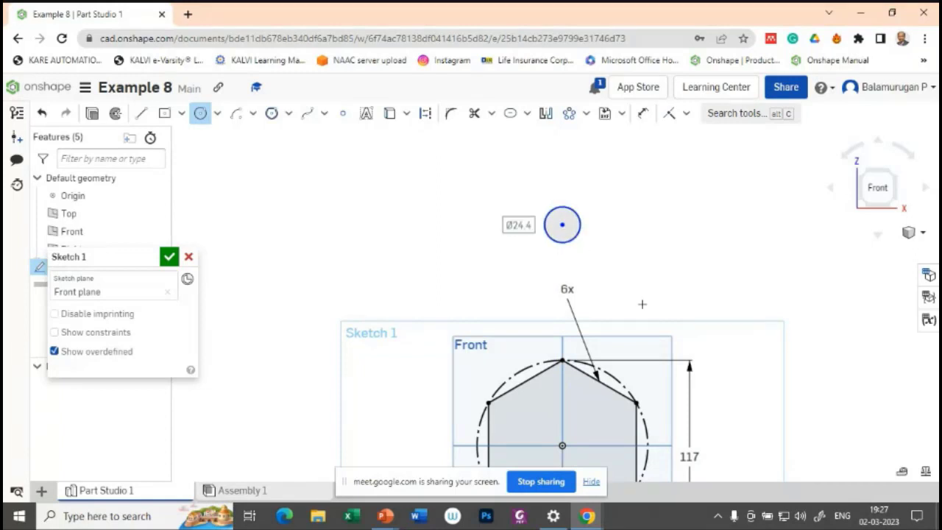
text(20)
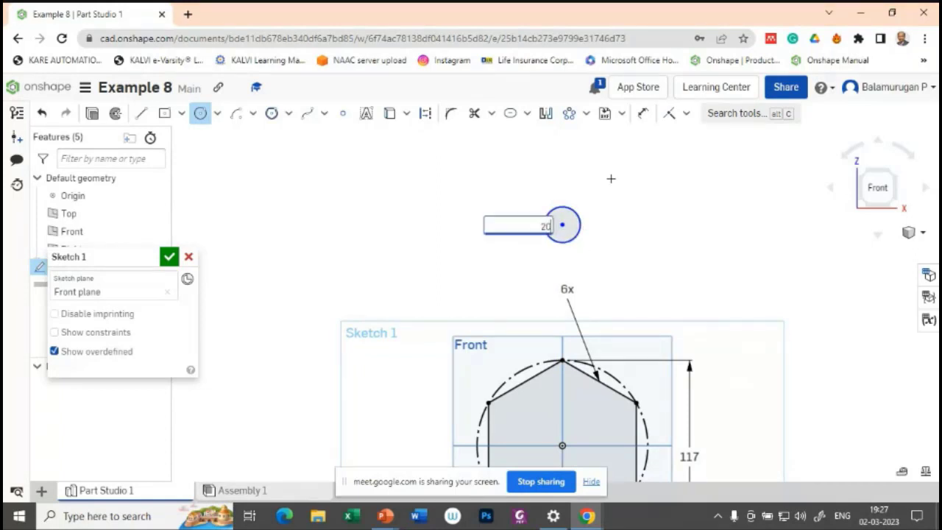
key(Return)
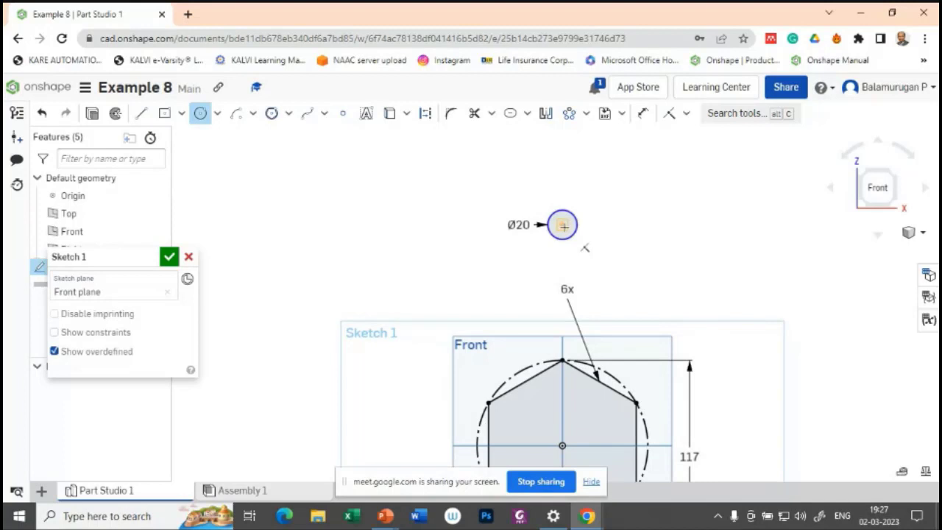
click(562, 225)
click(589, 245)
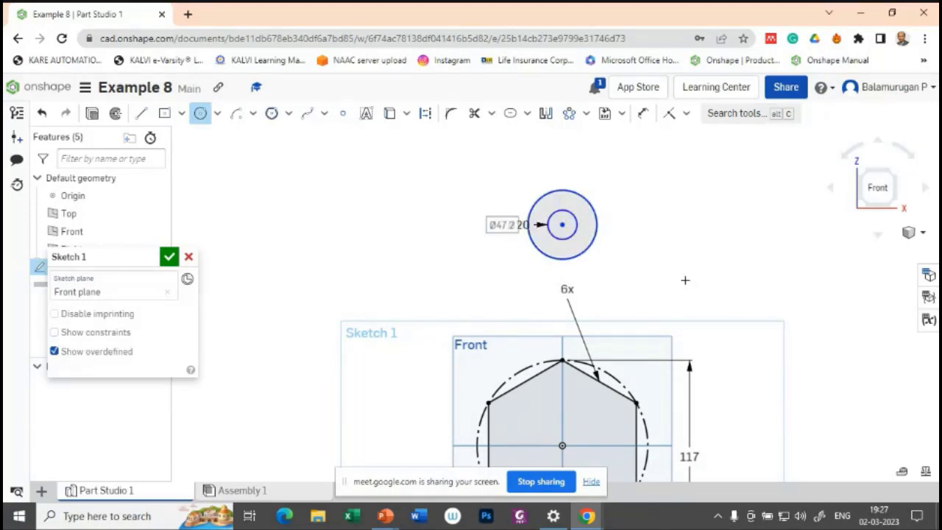
text(40)
key(Return)
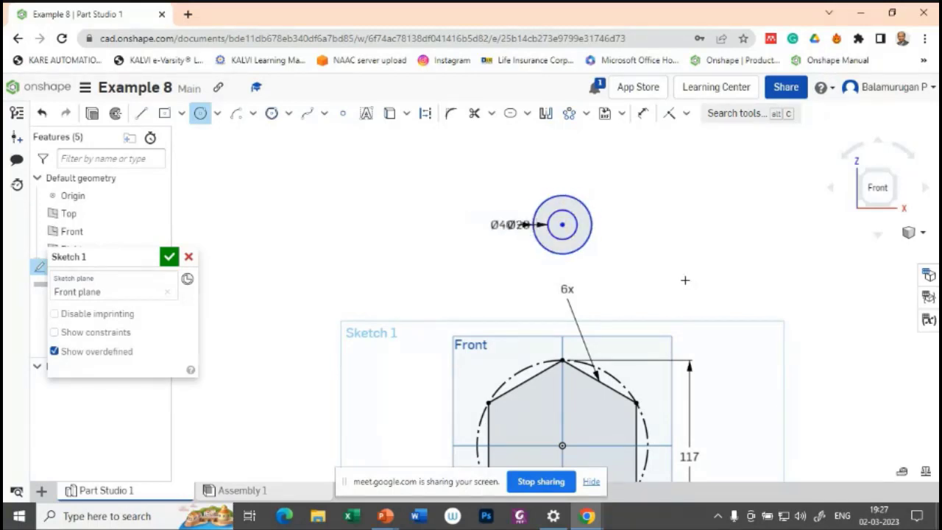
key(alt+Tab)
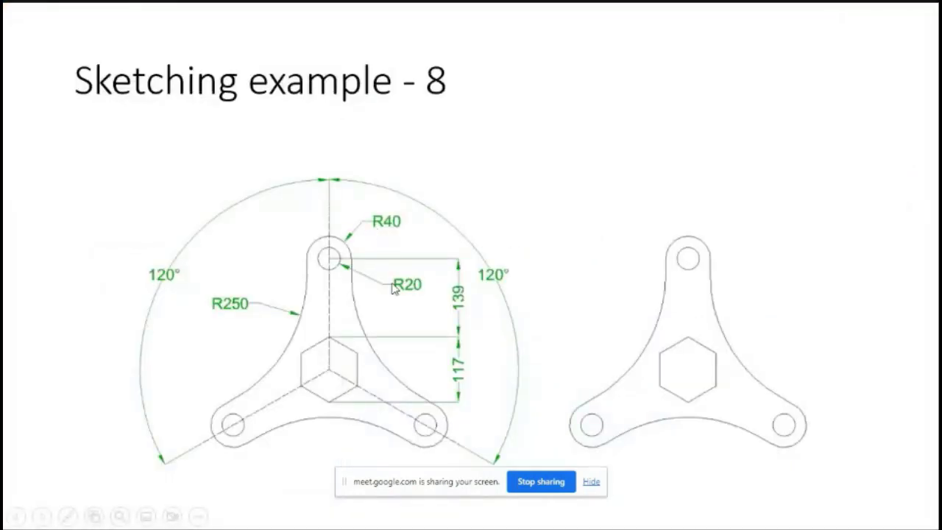
key(alt+Tab)
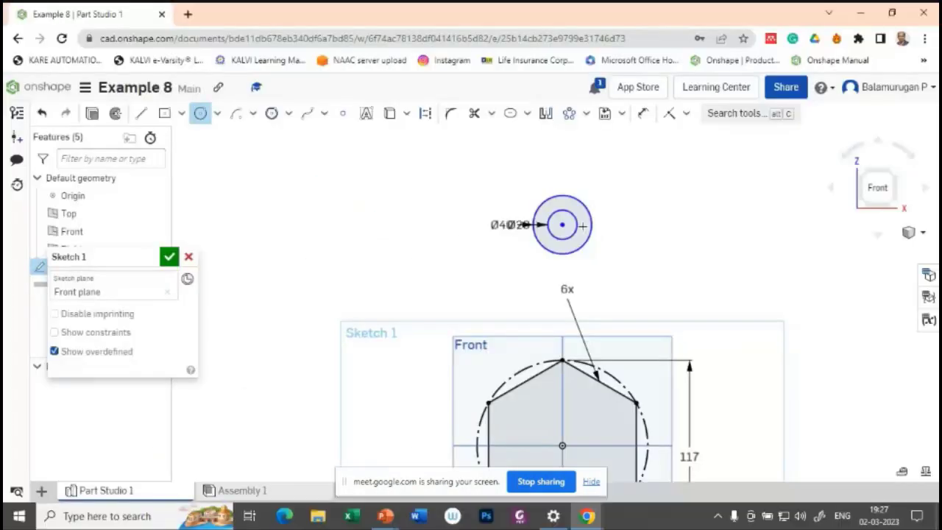
- Move the Ø40 label aside and change the Ø20 circle's diameter to 80
key(alt+Tab)
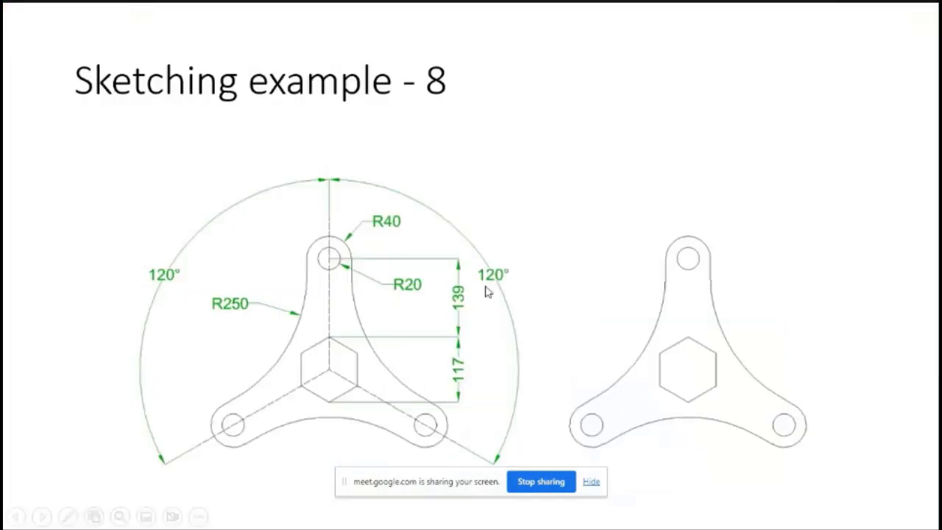
key(alt+Tab)
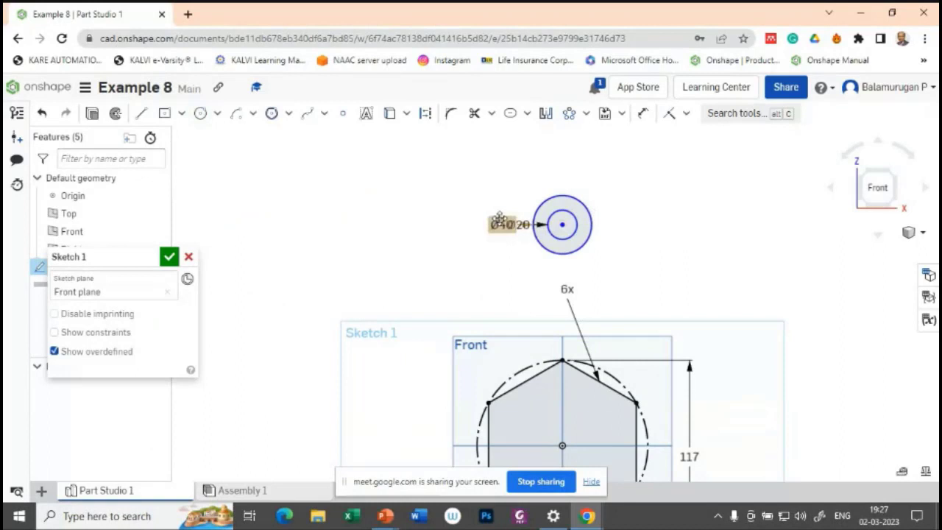
drag(508, 224, 507, 166)
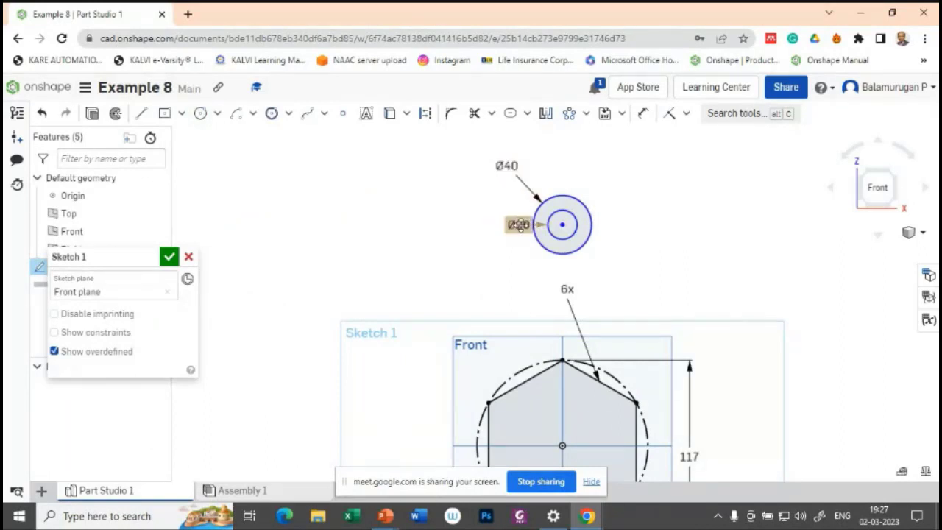
double_click(518, 224)
text(80)
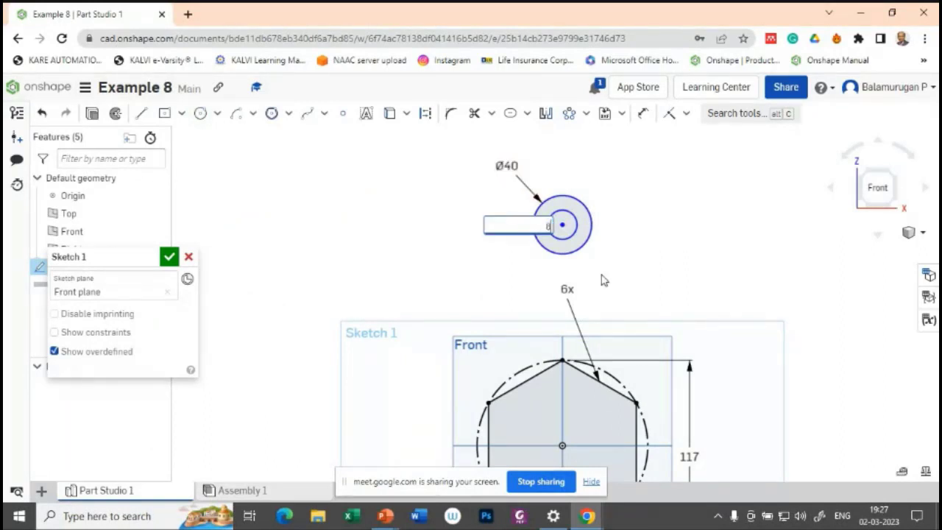
key(Return)
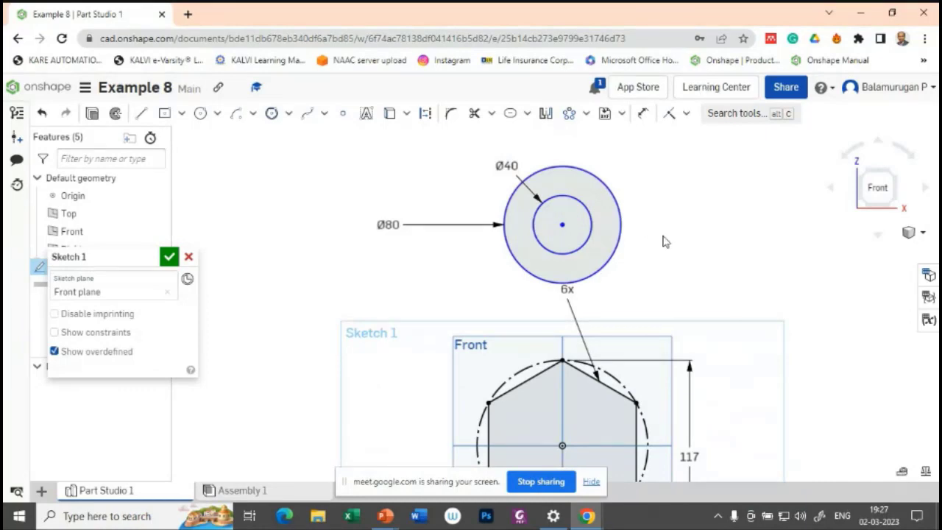
key(alt+Tab)
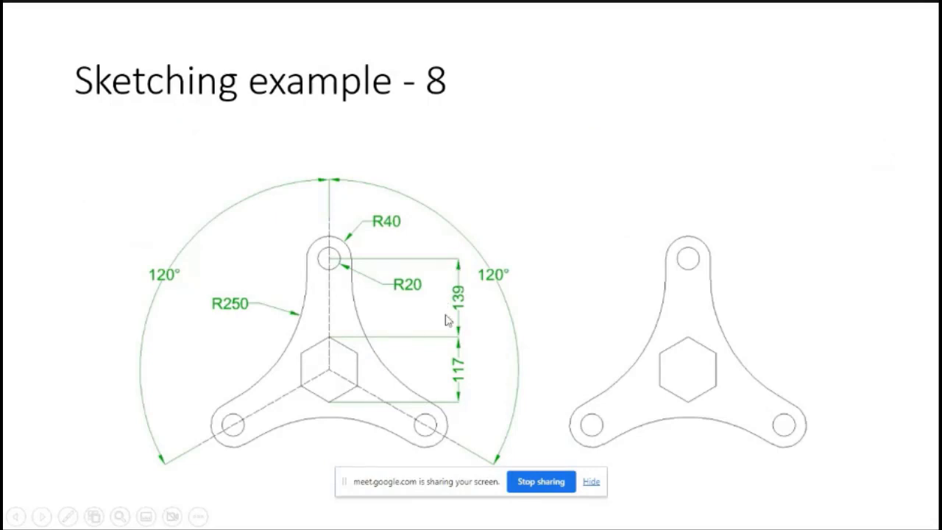
- Dimension the boss centre 139 mm above the hexagon's top vertex
key(alt+Tab)
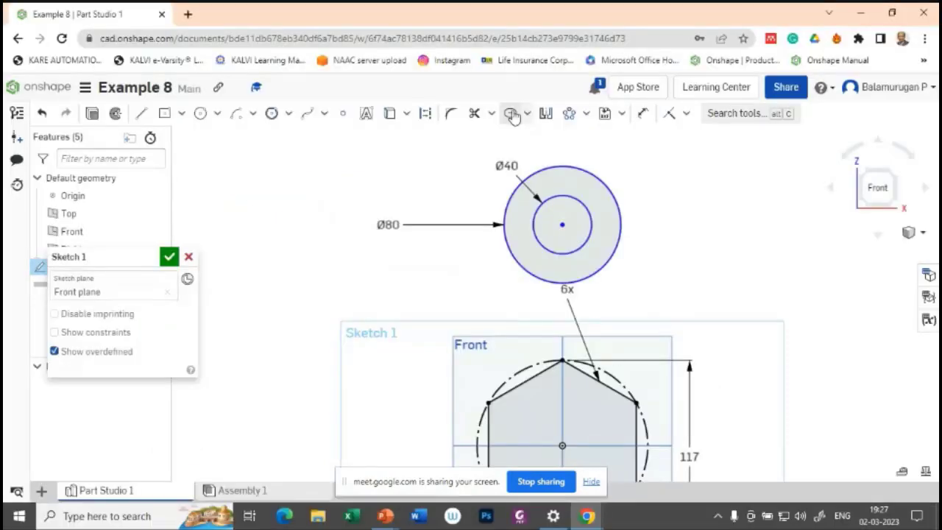
click(643, 114)
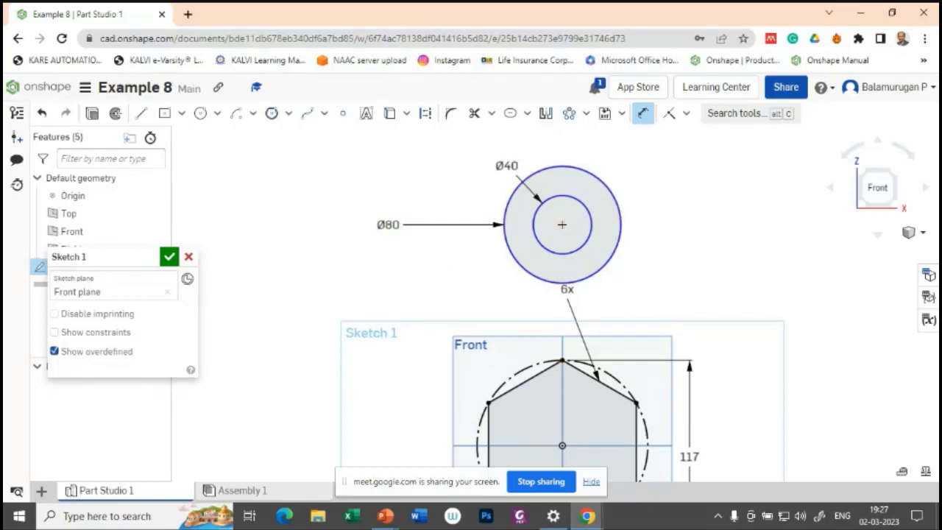
click(562, 224)
click(675, 282)
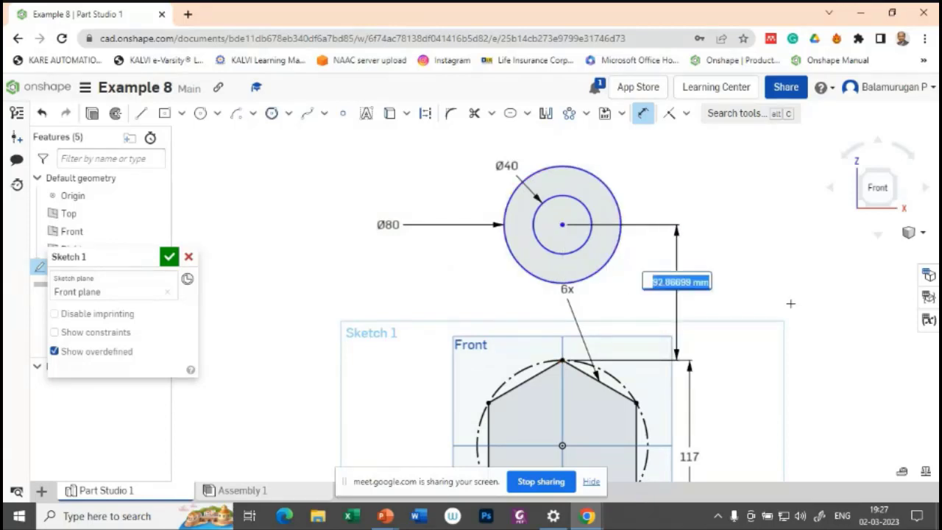
key(alt+Tab)
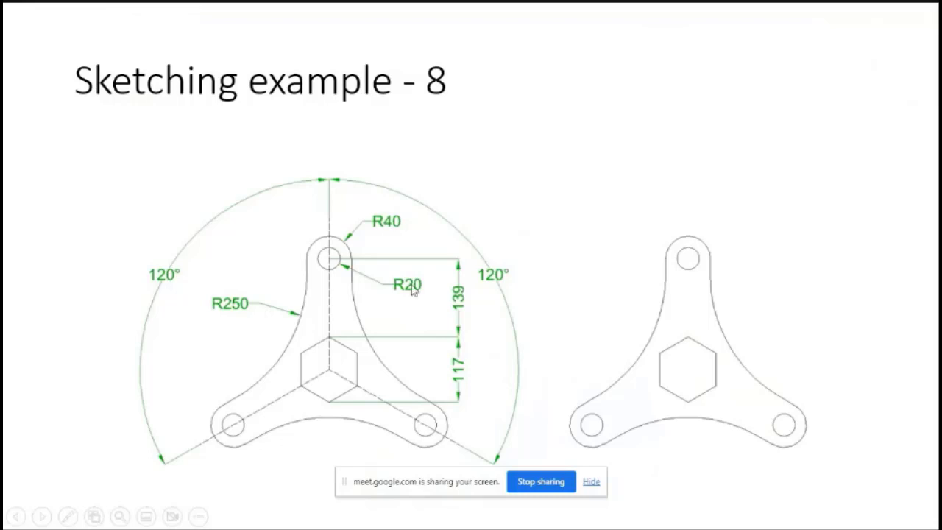
key(alt+Tab)
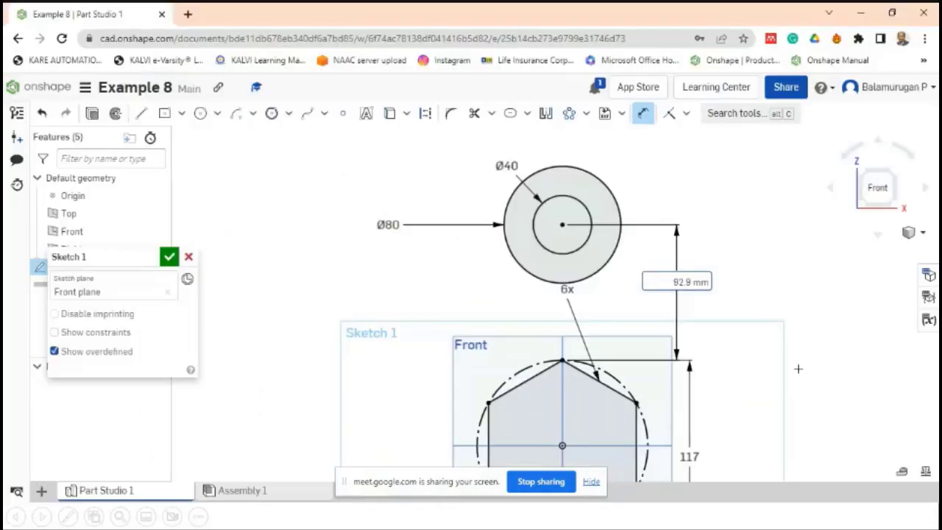
text(135)
key(Return)
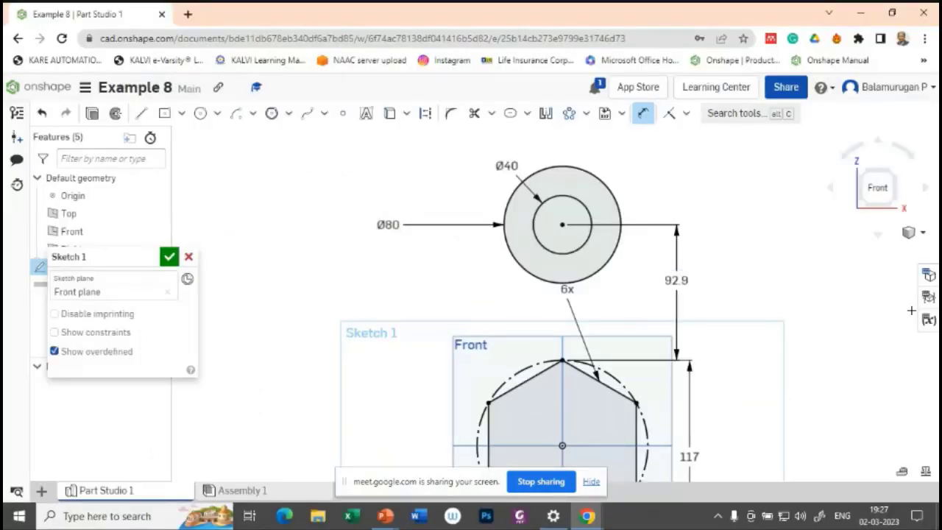
scroll(697, 300, down, 5)
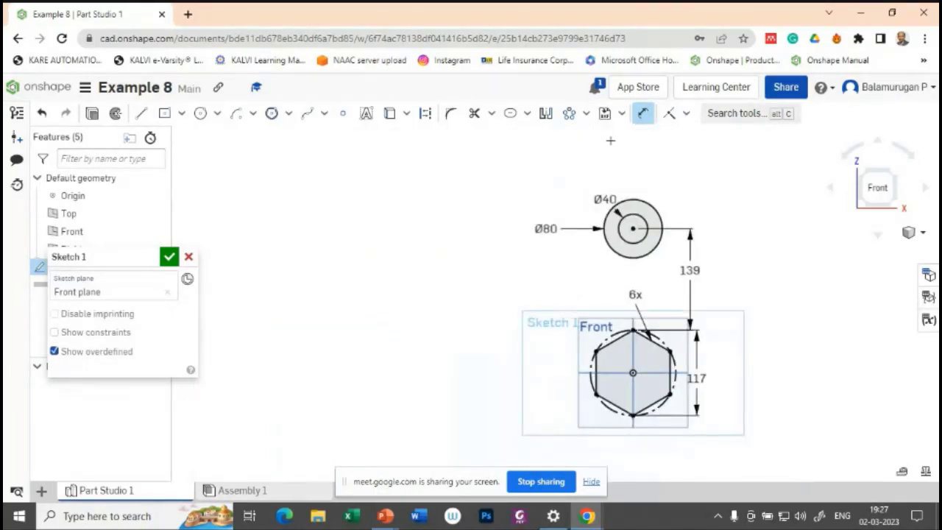
key(alt+Tab)
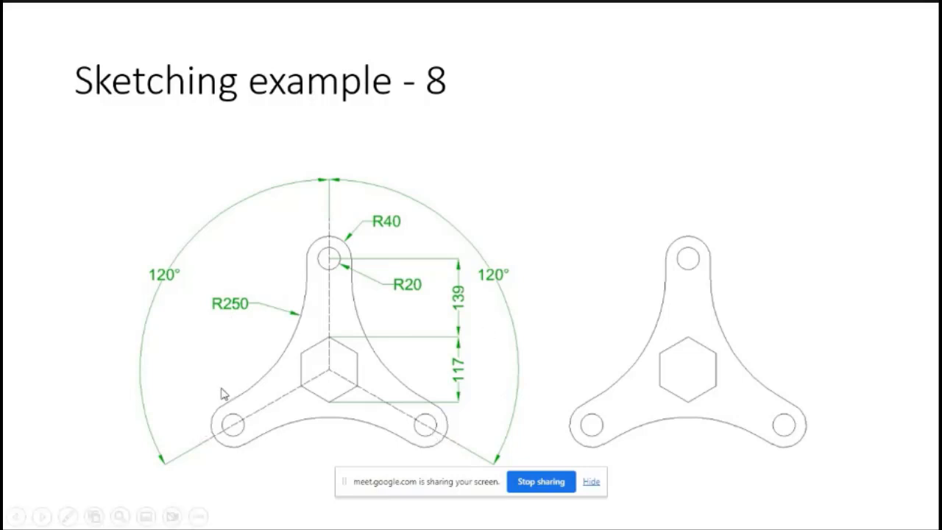
- Circular-pattern both boss circles into three evenly spaced copies around the hexagon
key(alt+Tab)
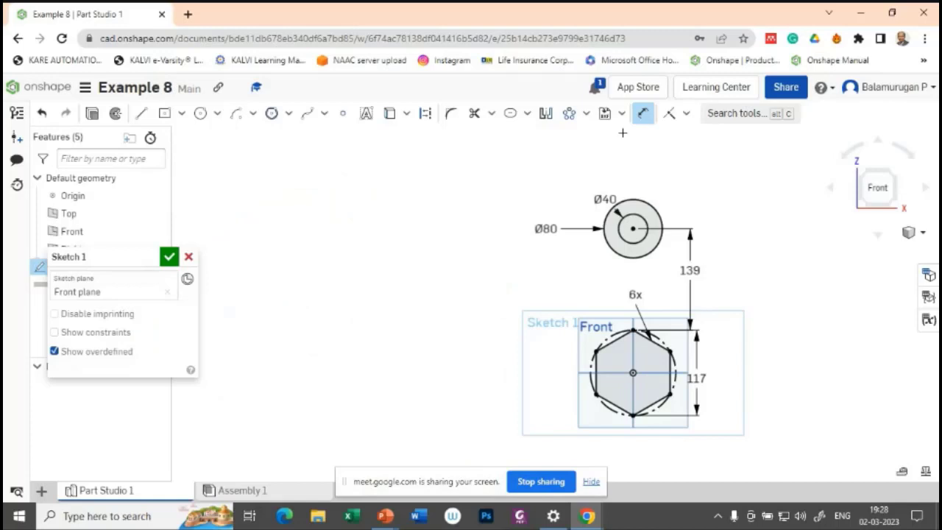
click(569, 113)
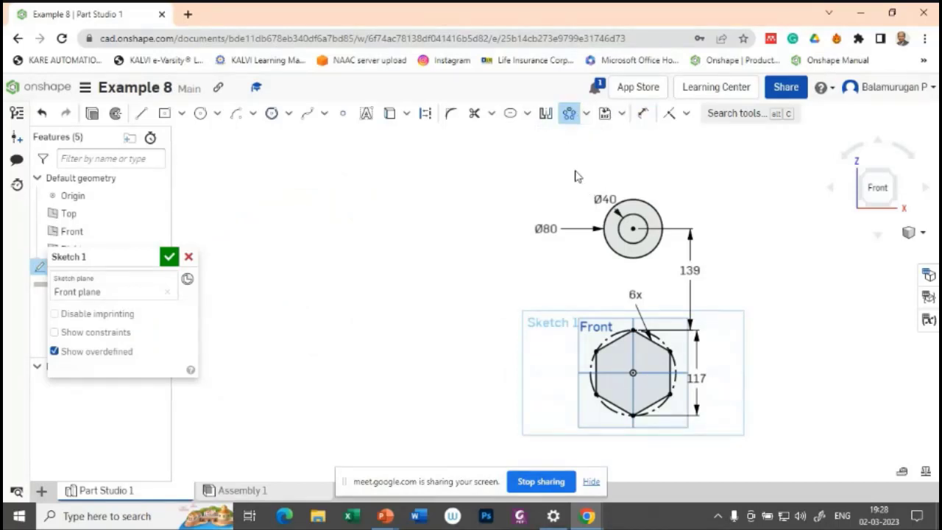
drag(579, 164, 688, 287)
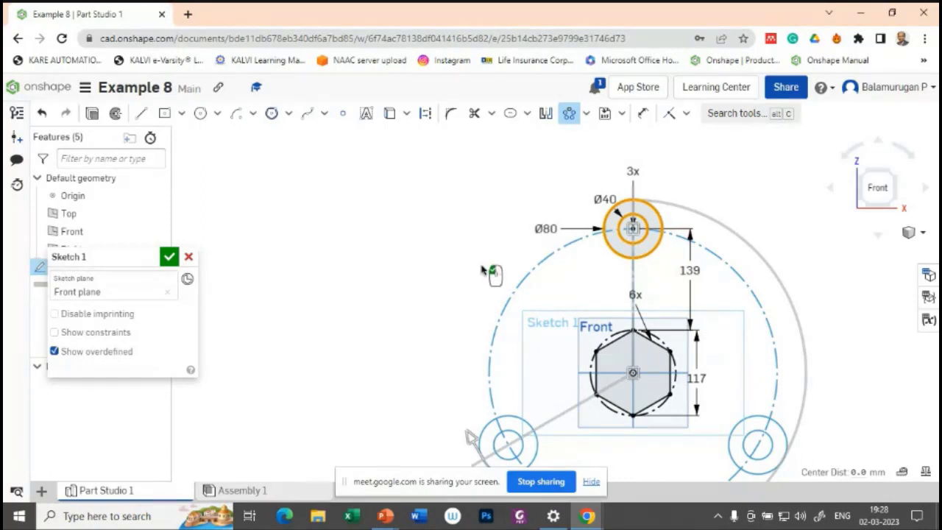
key(Escape)
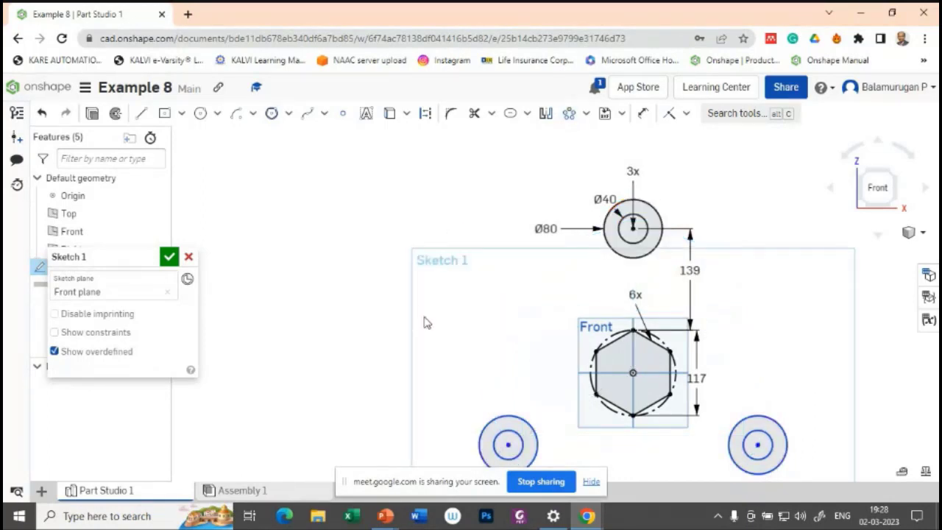
middle_drag(804, 342, 717, 287)
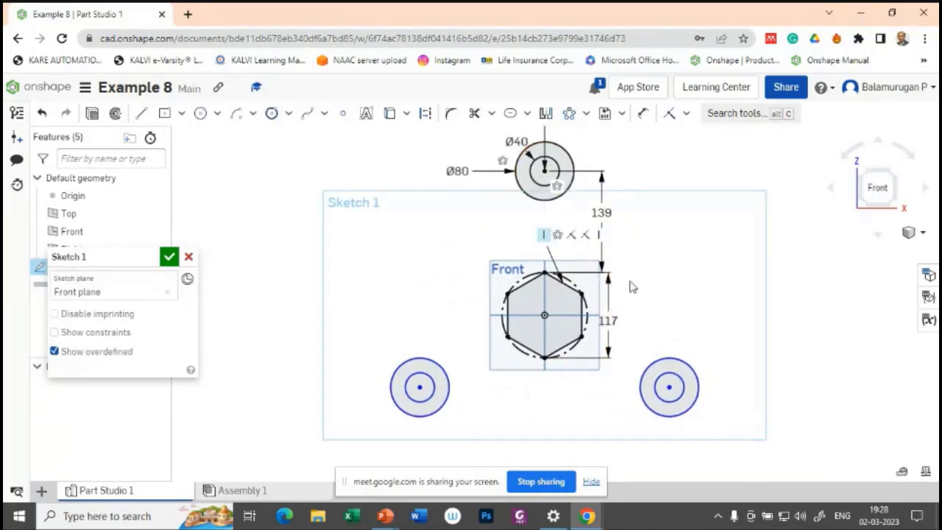
key(alt+Tab)
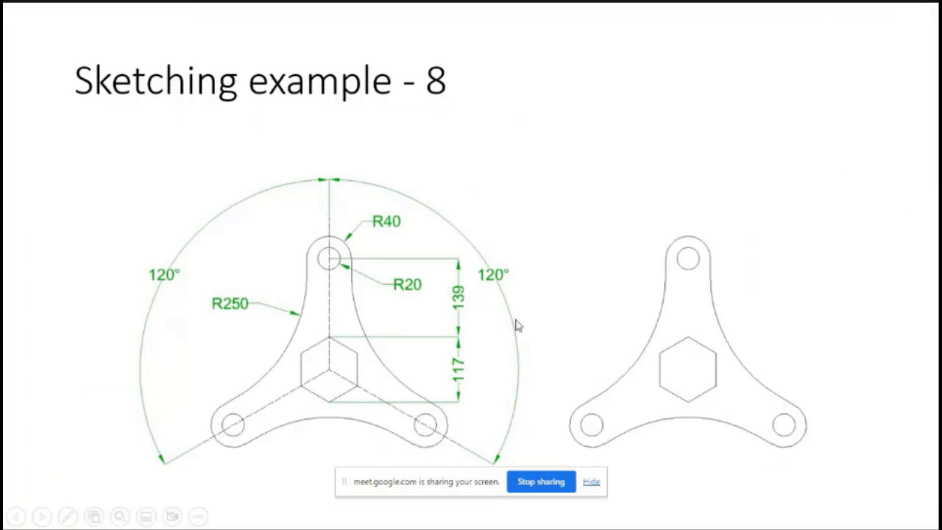
- Draw a 197.5 mm construction line from the hexagon centre to the lower-right boss centre
key(alt+Tab)
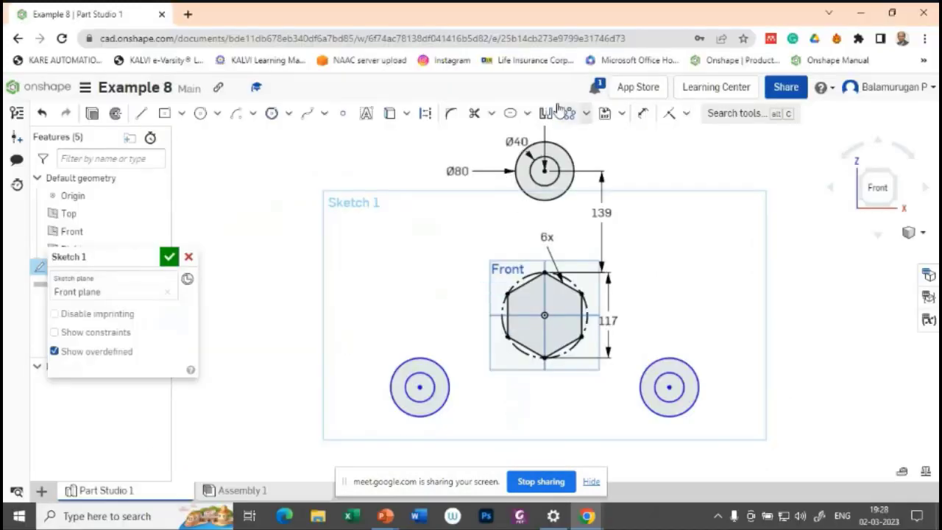
click(141, 114)
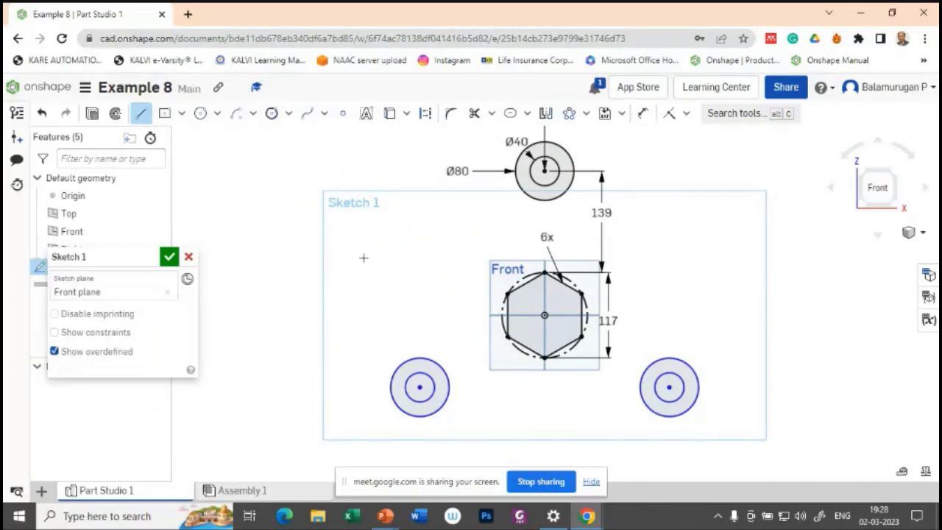
click(544, 315)
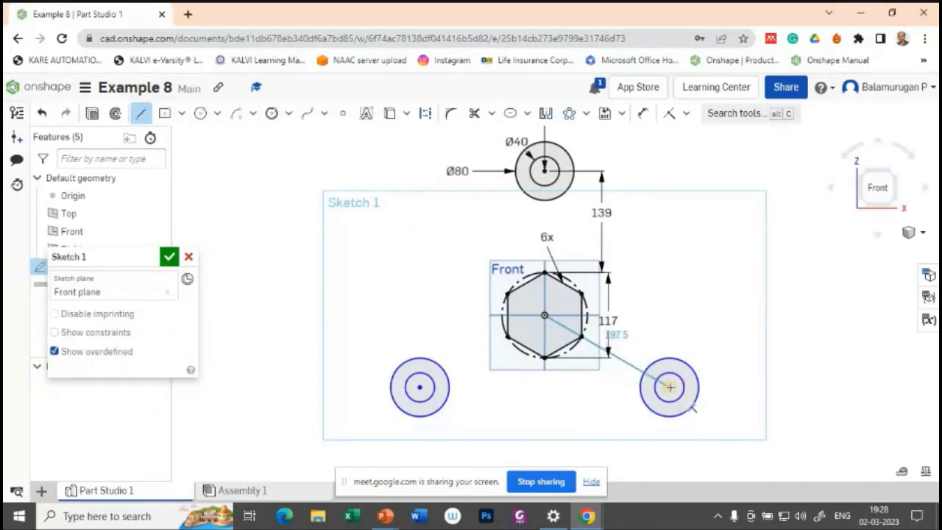
click(669, 387)
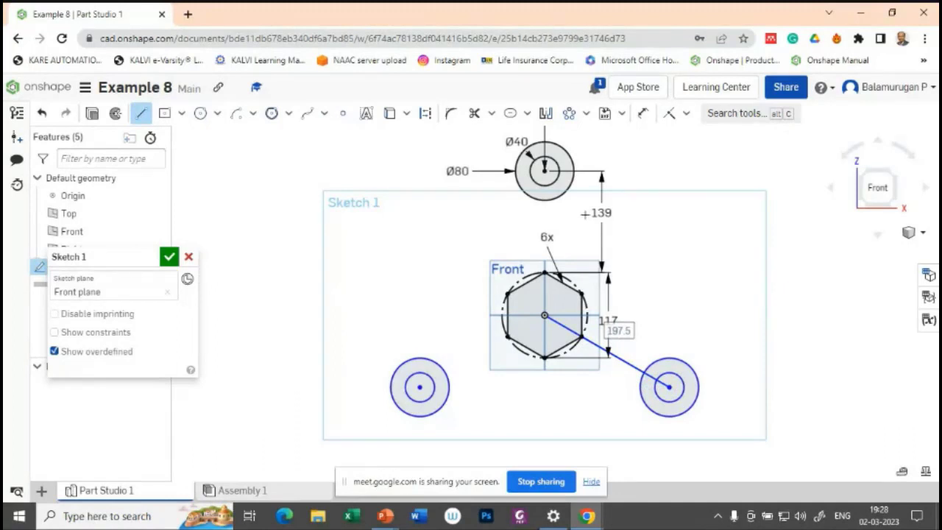
key(Escape)
click(610, 352)
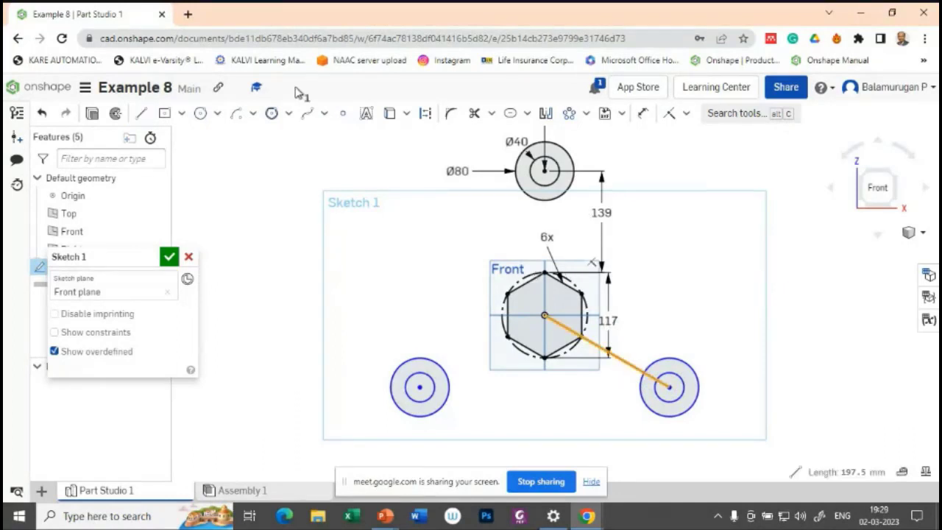
click(425, 113)
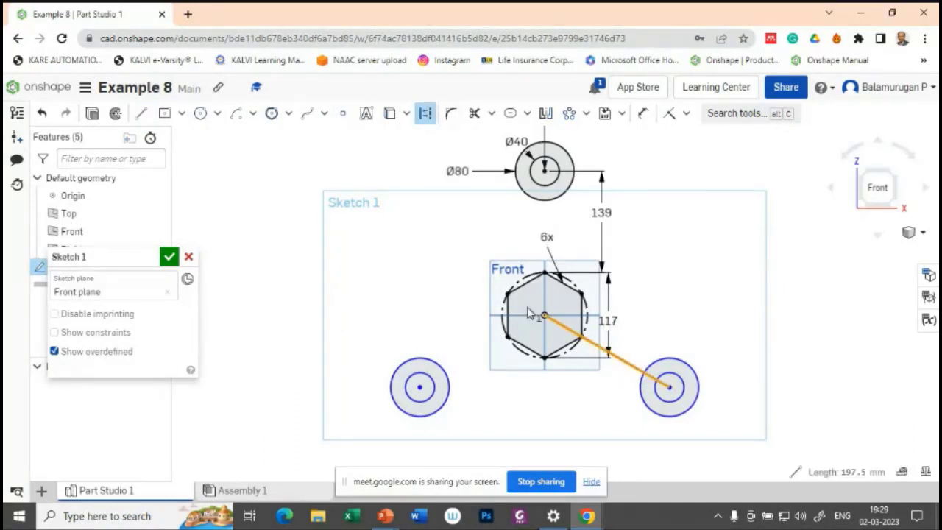
click(574, 332)
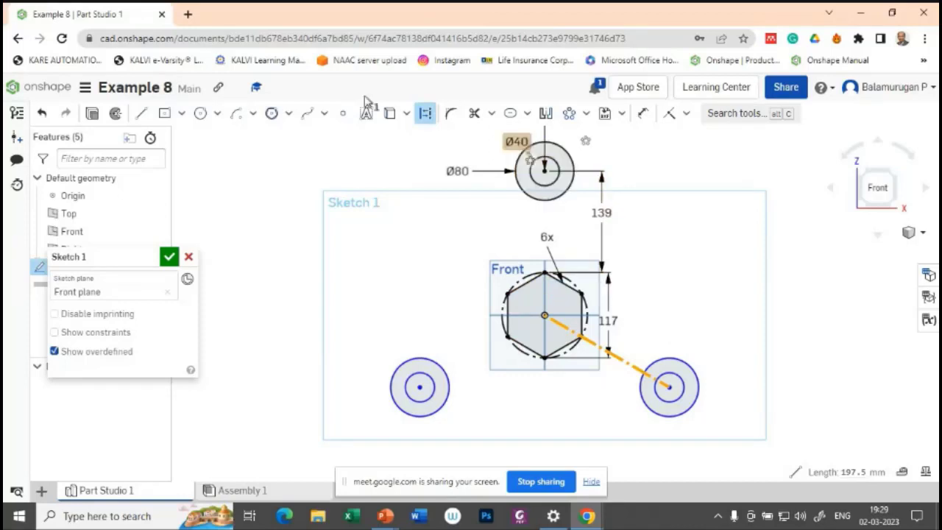
- Draw lines from the hexagon centre to the top and lower-left boss centres
click(140, 112)
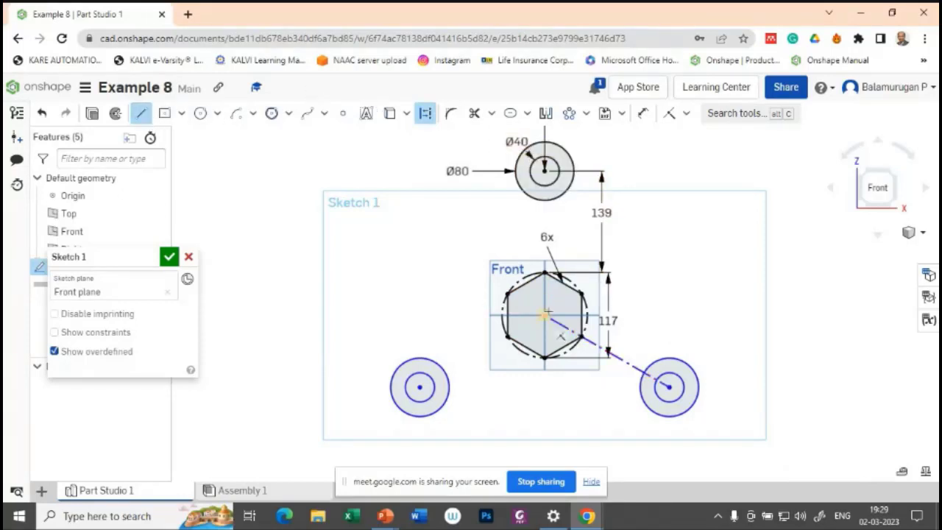
click(545, 314)
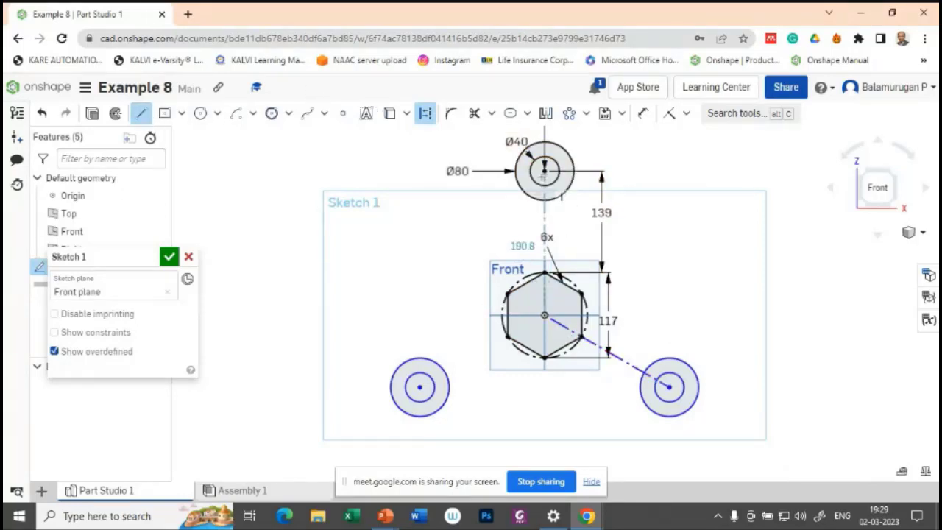
click(544, 171)
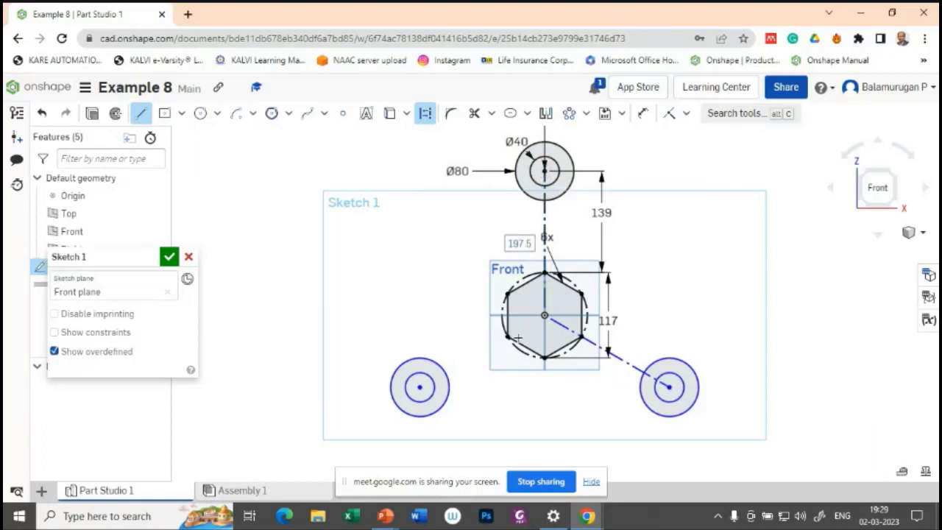
click(545, 315)
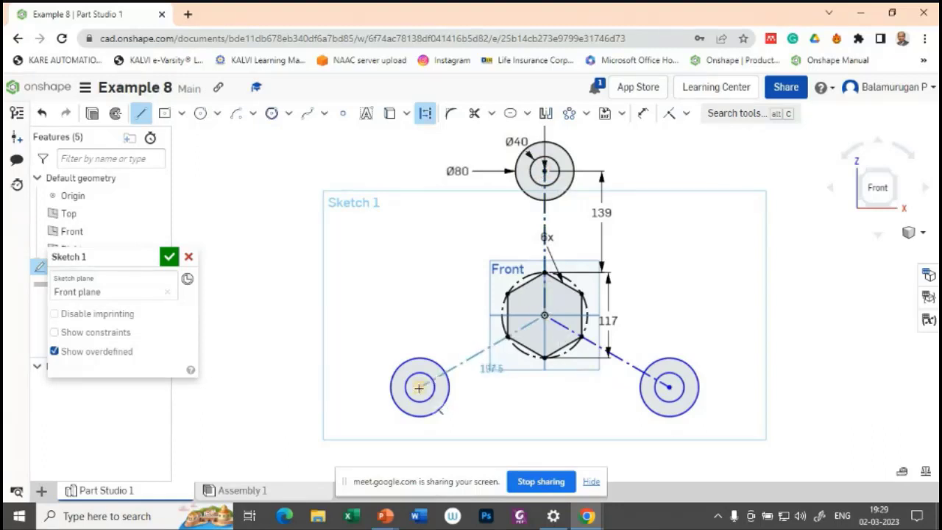
click(419, 388)
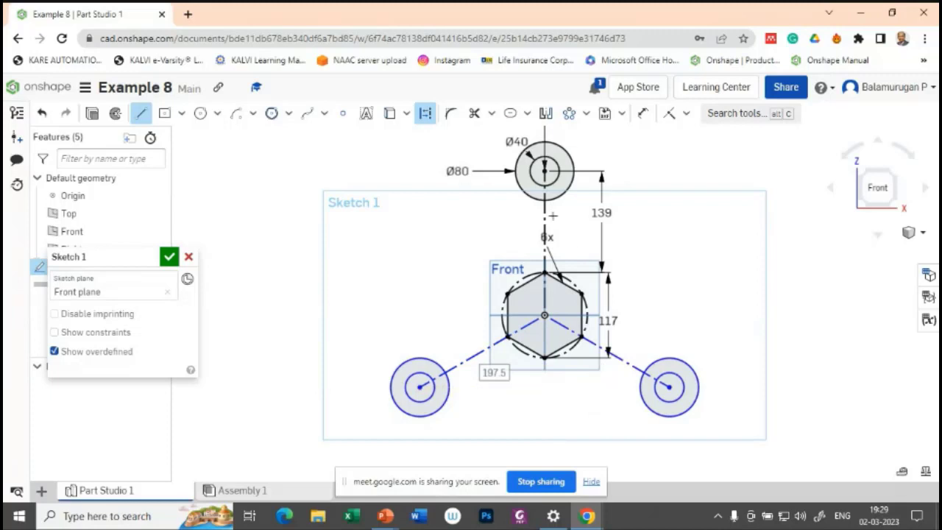
- Add two 120° angle dimensions between the vertical line and each lower line
click(651, 116)
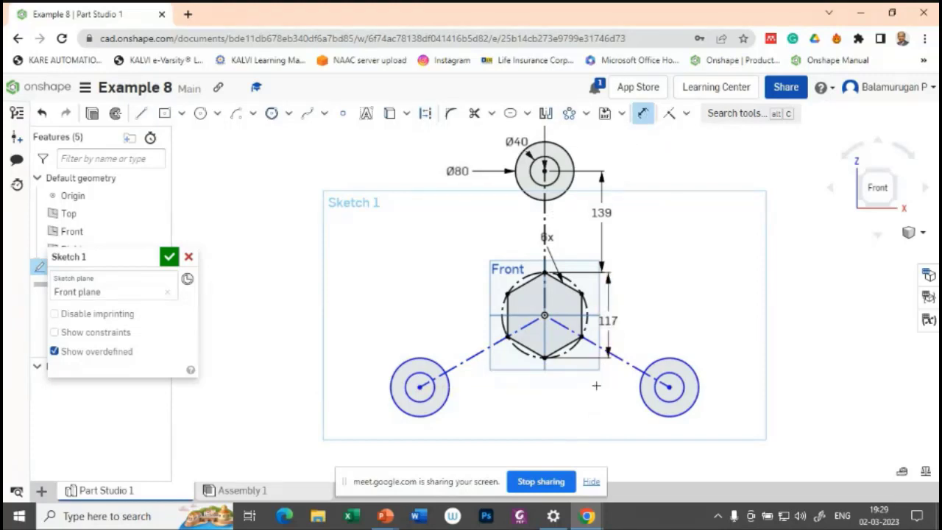
click(648, 373)
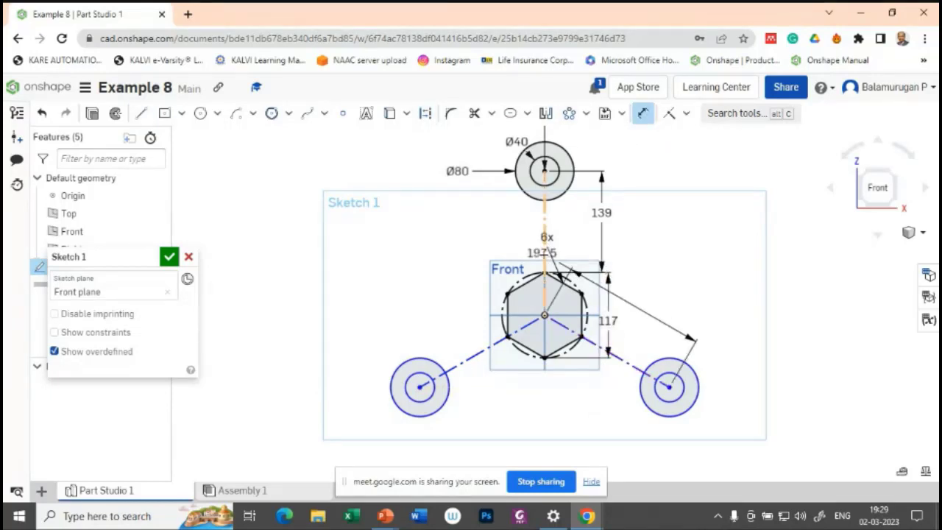
click(545, 247)
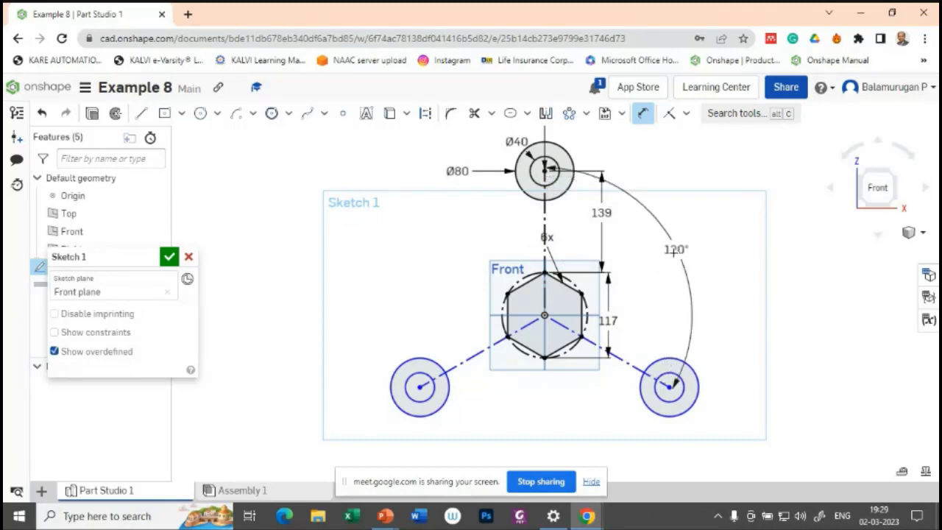
click(645, 286)
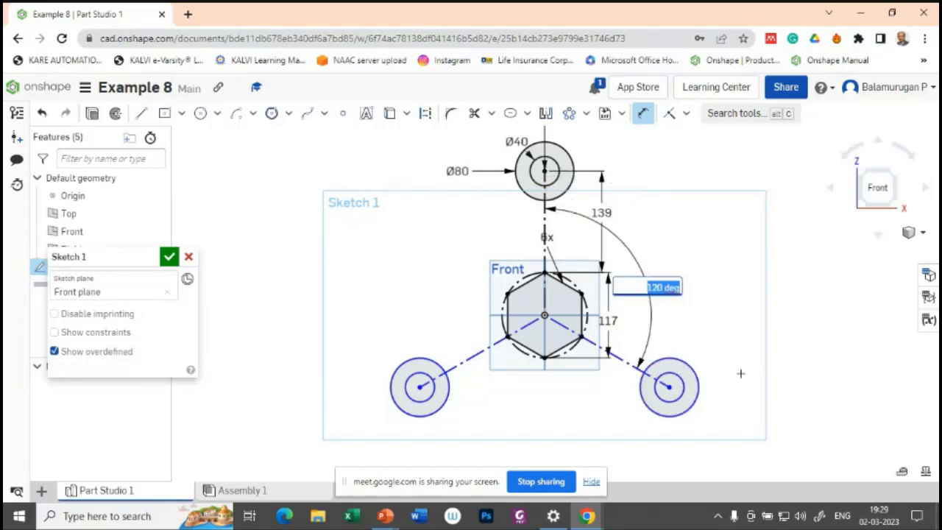
key(Return)
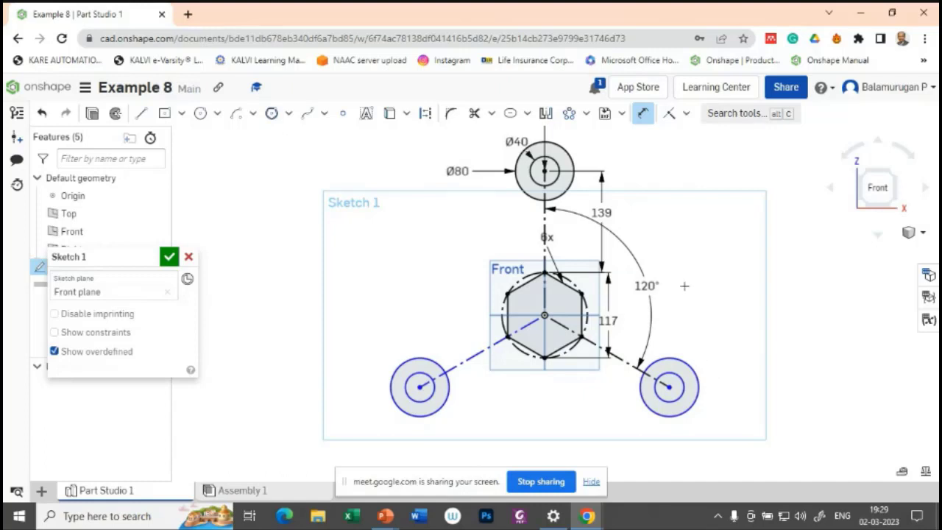
scroll(688, 286, down, 2)
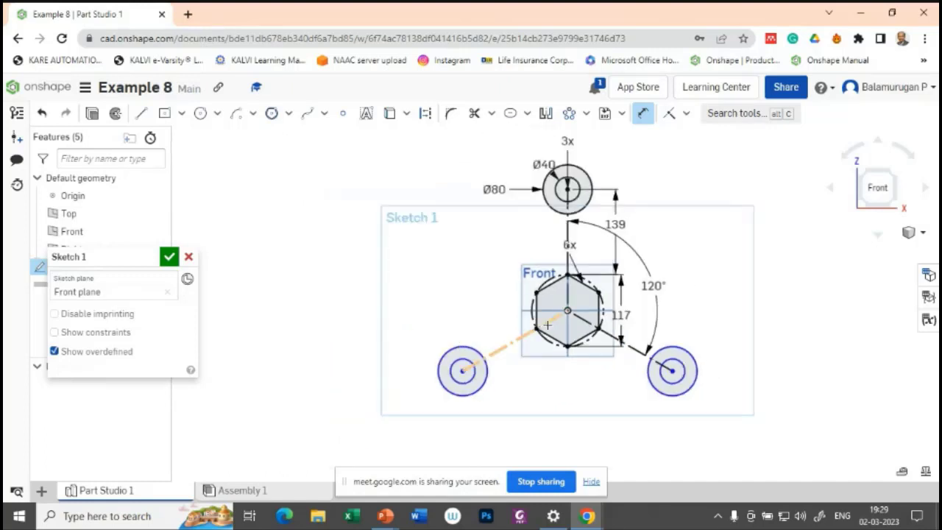
click(525, 336)
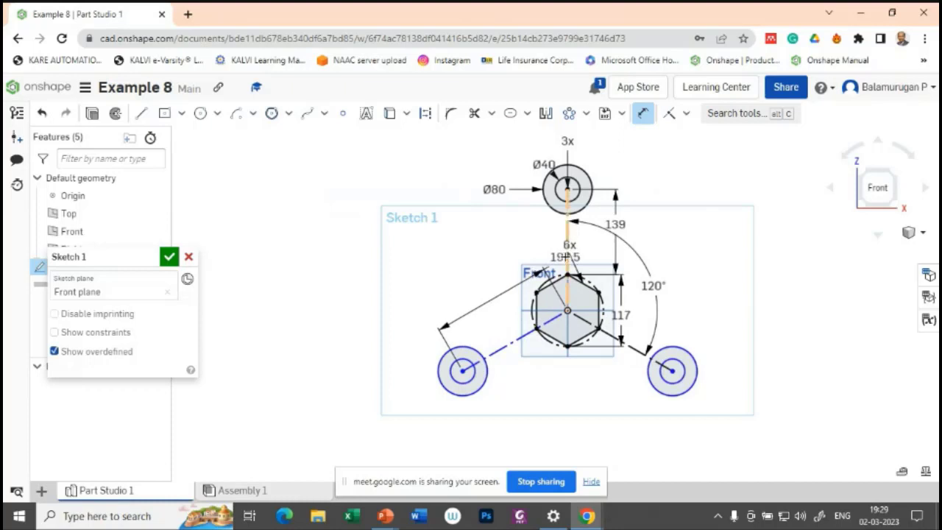
click(567, 250)
click(492, 267)
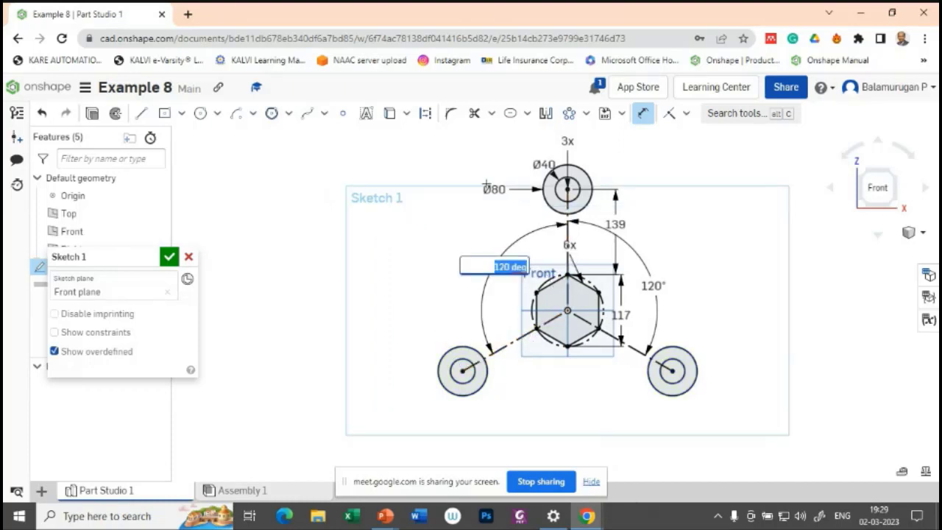
key(Return)
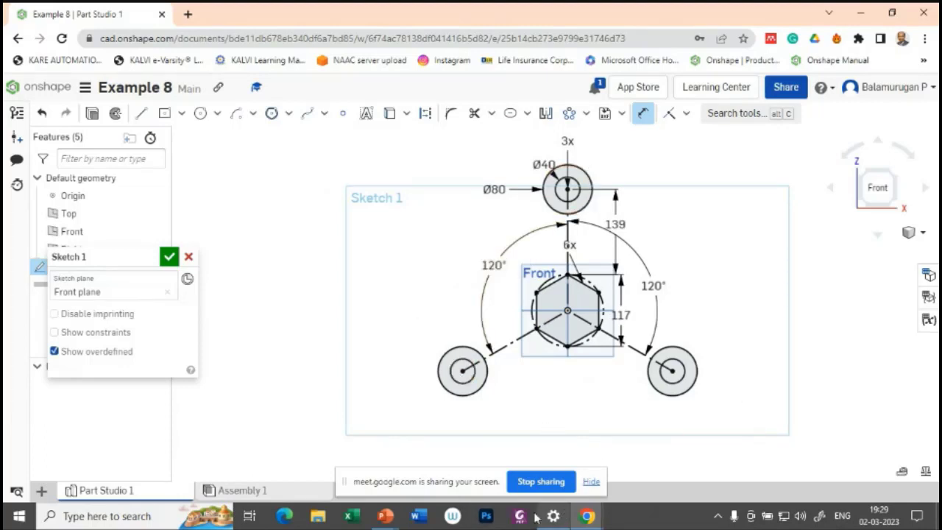
mouse_move(398, 521)
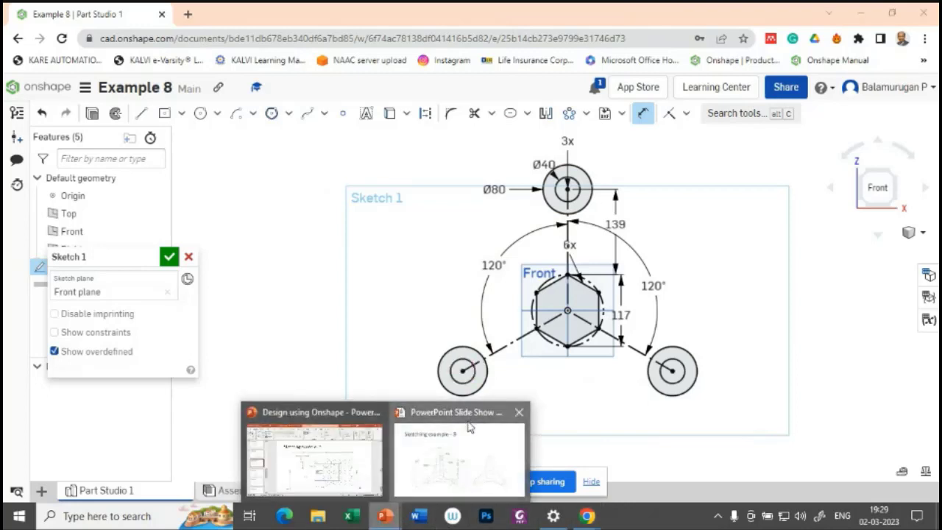
click(464, 453)
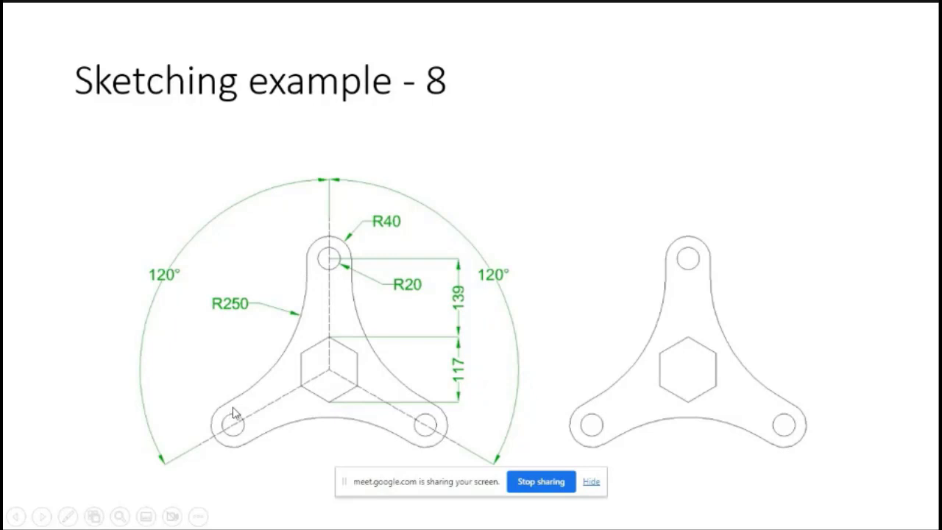
key(alt+Tab)
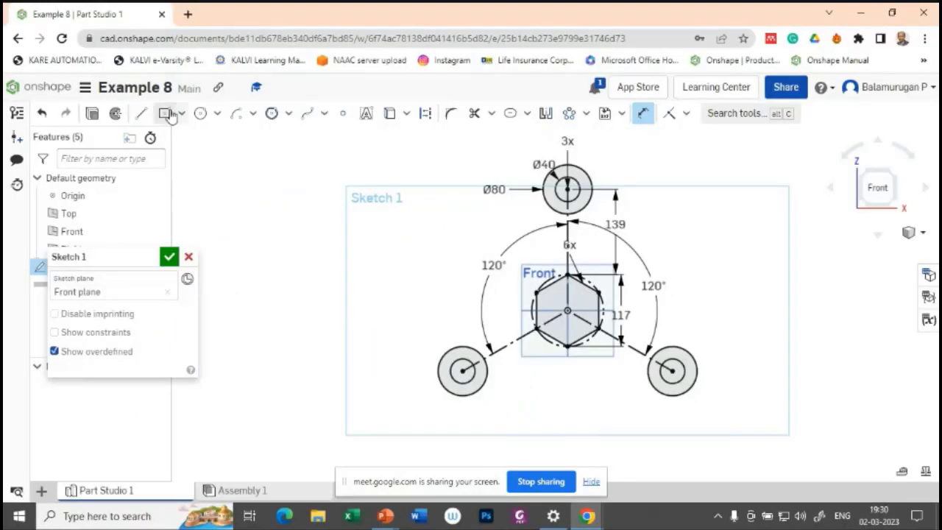
- Draw a three-point arc from the lower-left boss to the top boss with radius 250
click(254, 116)
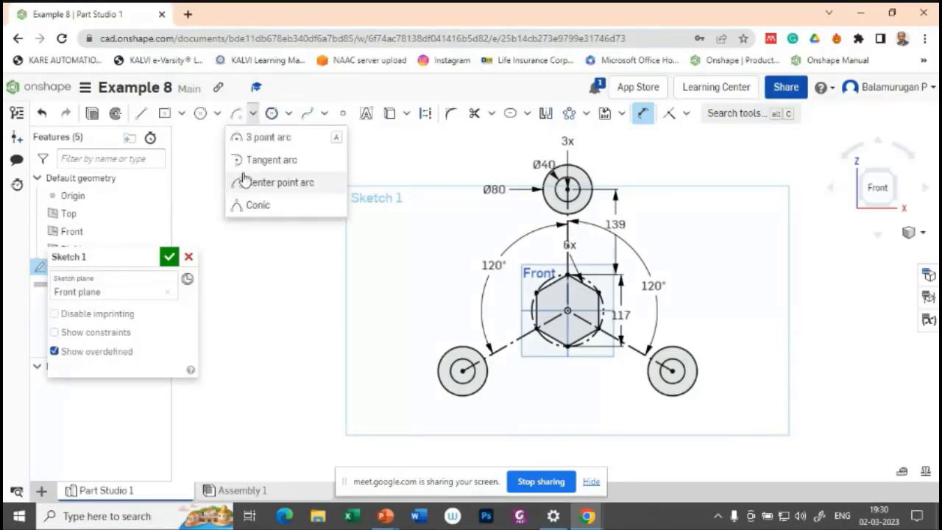
click(274, 138)
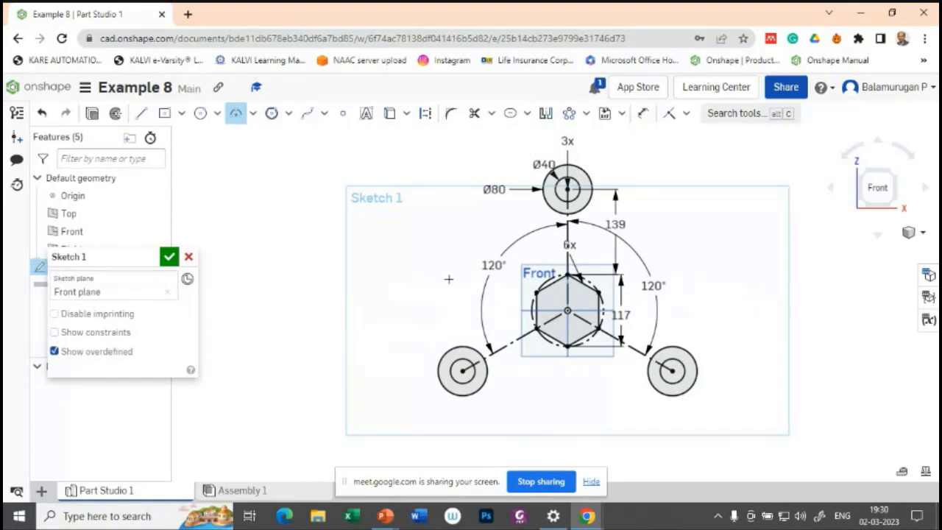
click(453, 348)
click(545, 199)
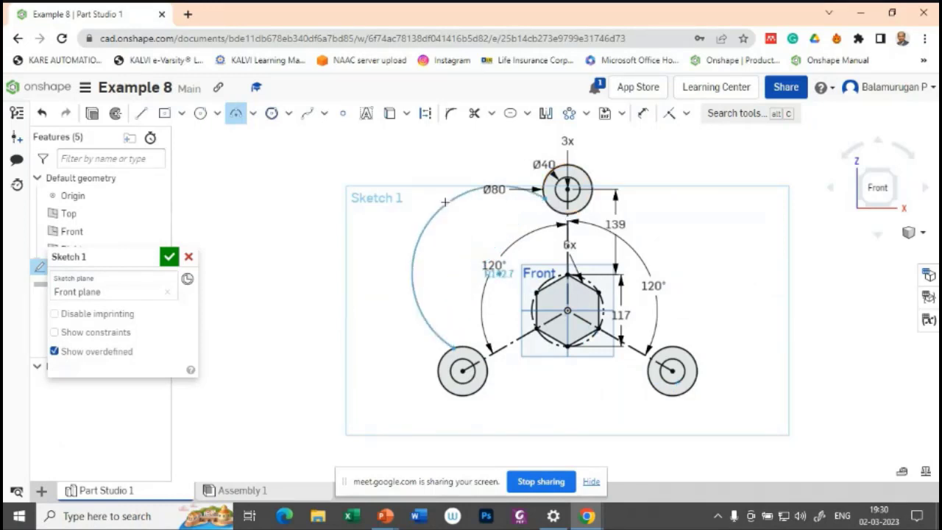
click(517, 274)
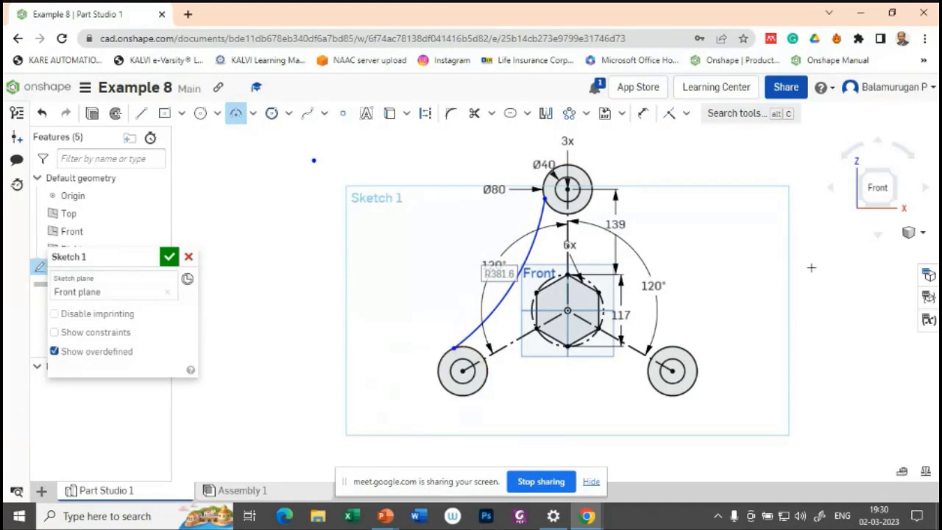
middle_drag(732, 268, 616, 309)
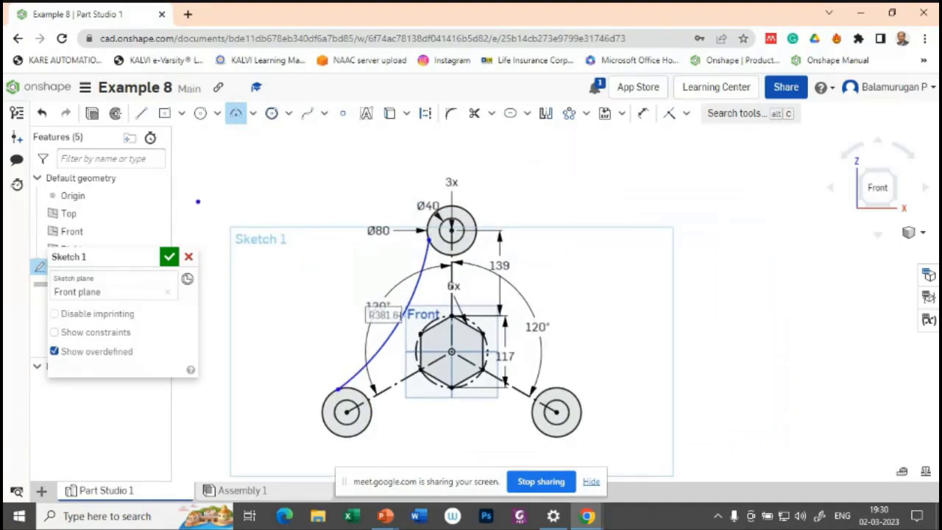
scroll(406, 327, up, 3)
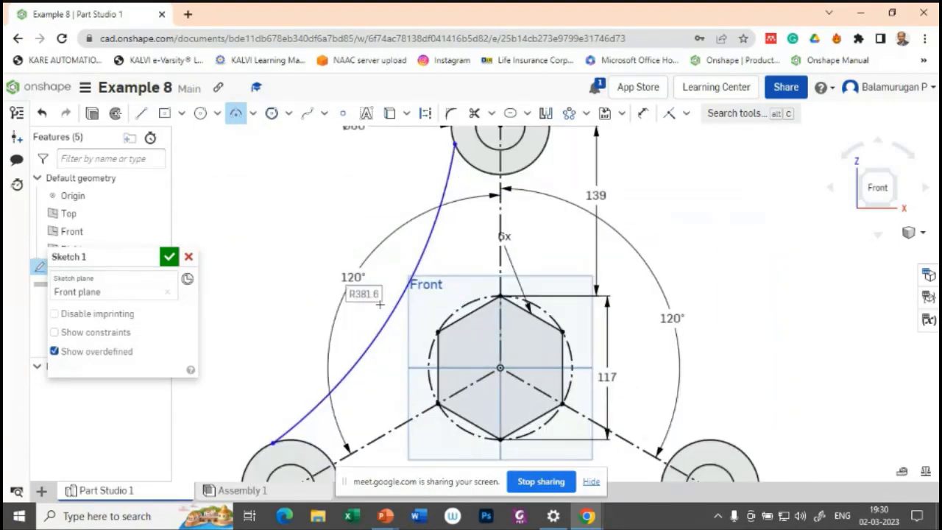
text(25)
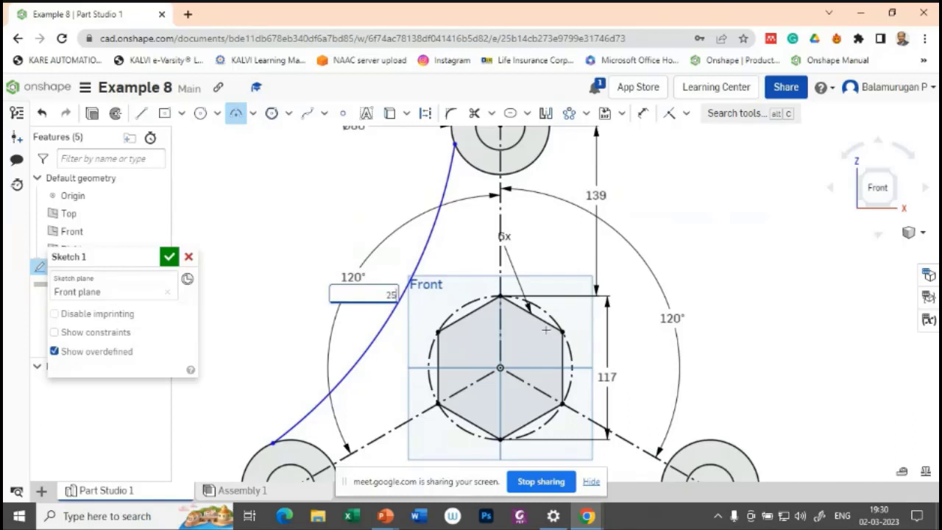
text(0)
key(Return)
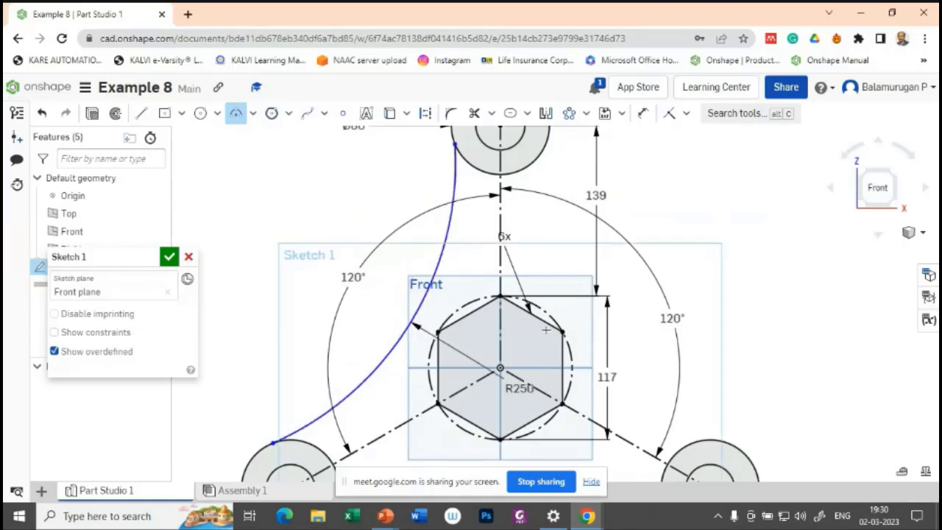
scroll(600, 247, down, 5)
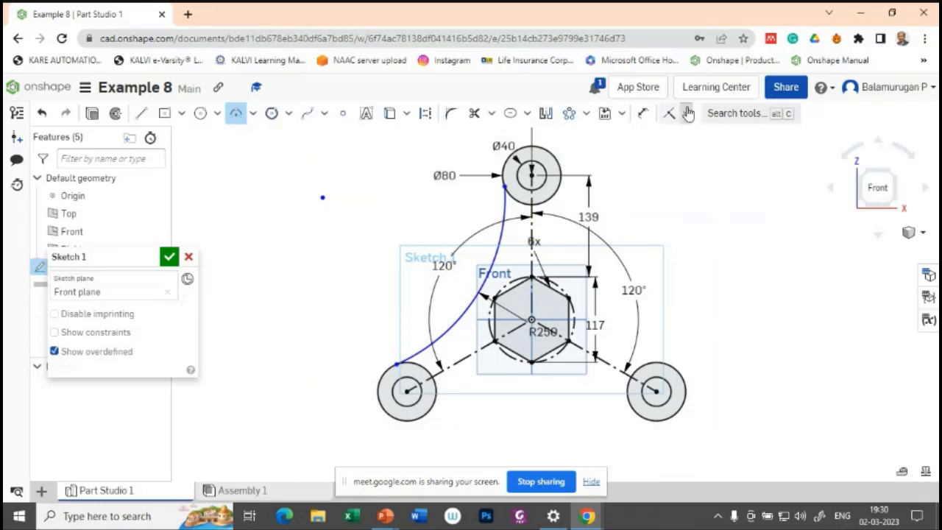
- Make the R250 arc tangent to both the lower-left and top Ø80 boss circles
click(686, 113)
click(692, 207)
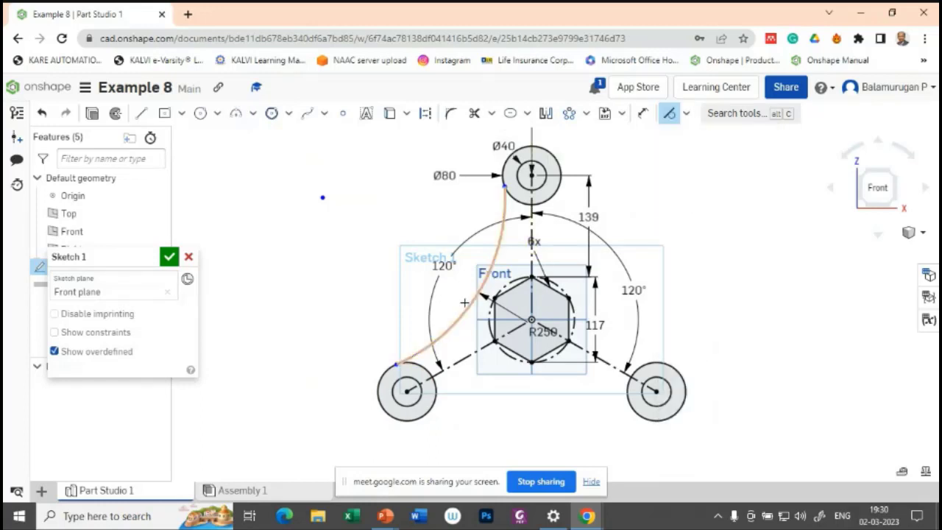
click(424, 350)
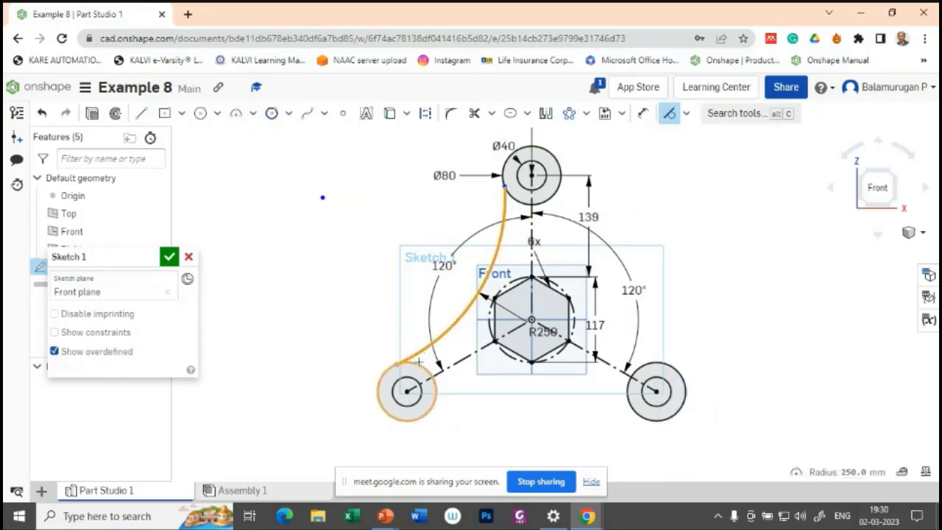
click(418, 365)
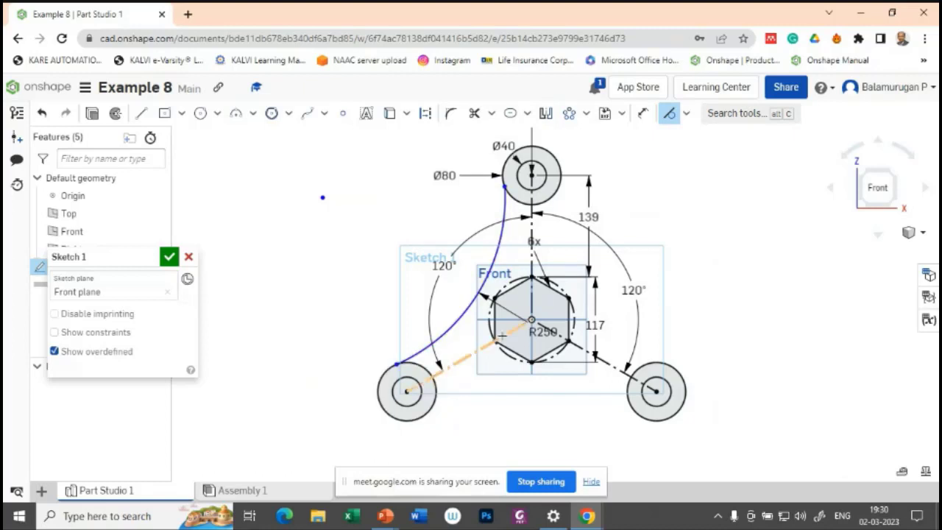
click(505, 200)
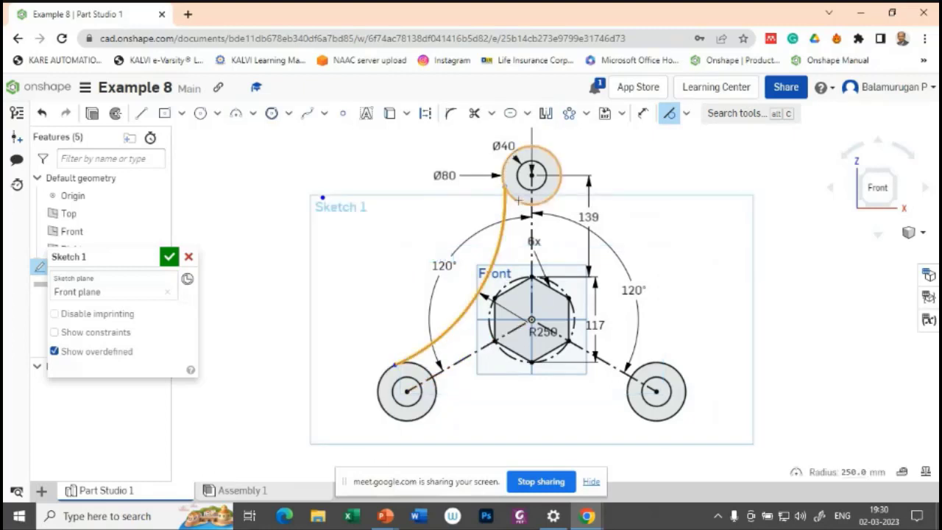
click(519, 200)
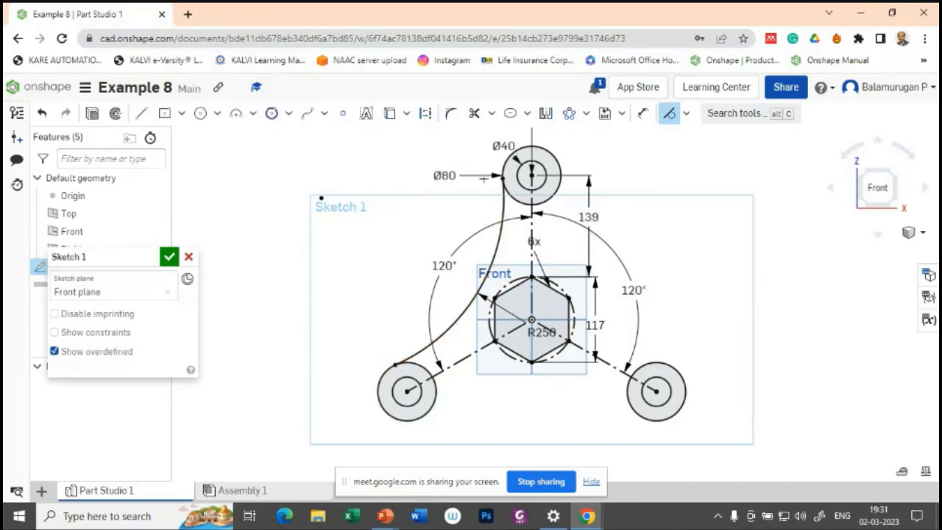
- Circular-pattern the tangent R250 arc into 3 copies about the origin
click(571, 114)
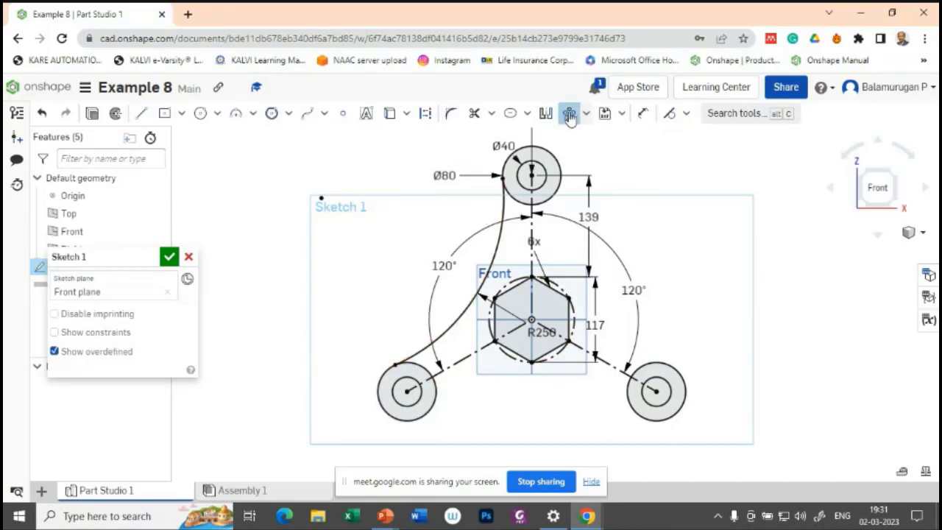
click(499, 240)
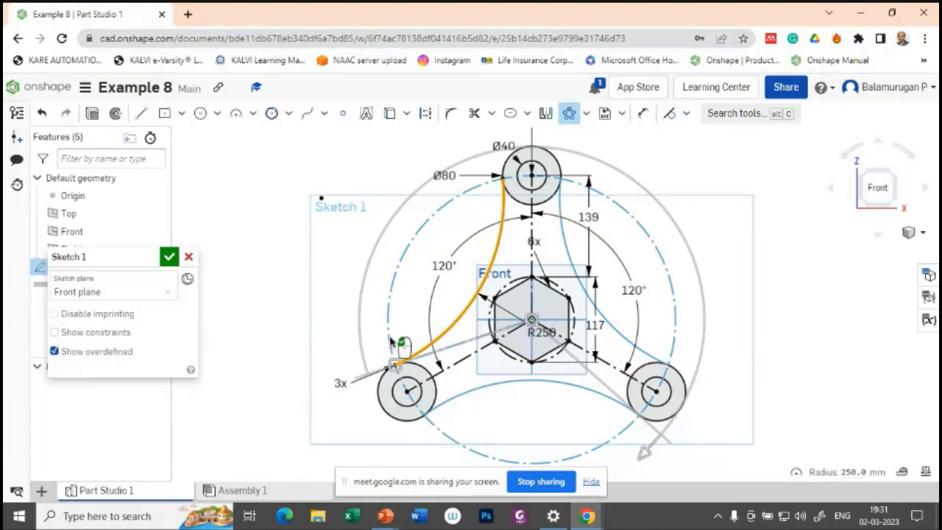
click(491, 316)
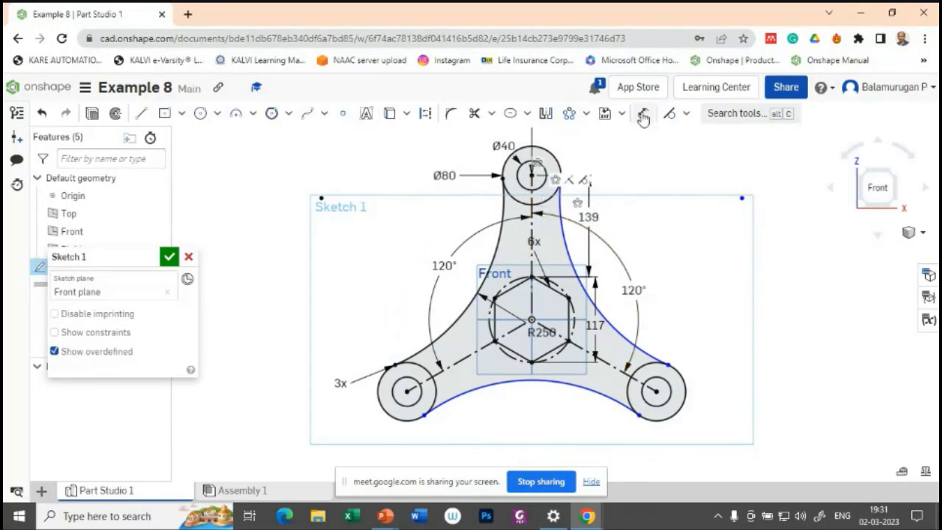
- Make the right-hand arc copy tangent to the lower-right Ø80 boss circle
click(668, 114)
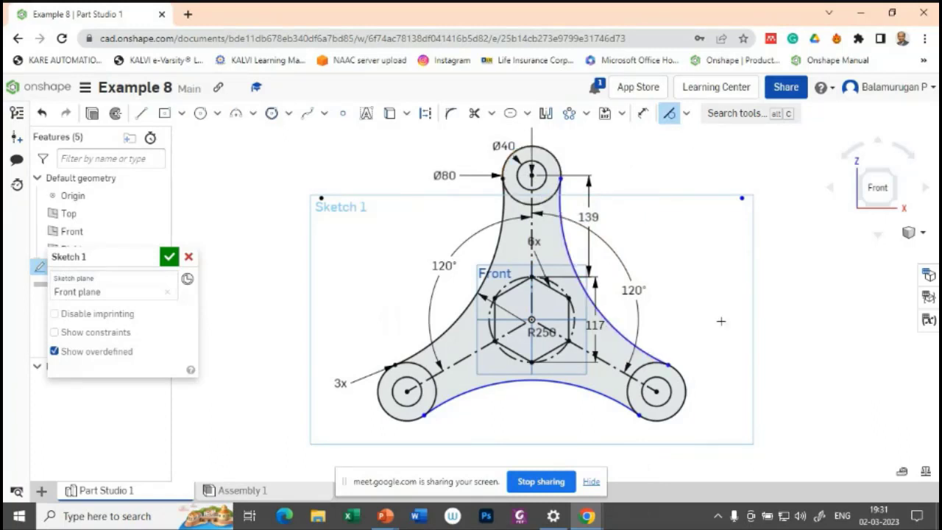
click(645, 350)
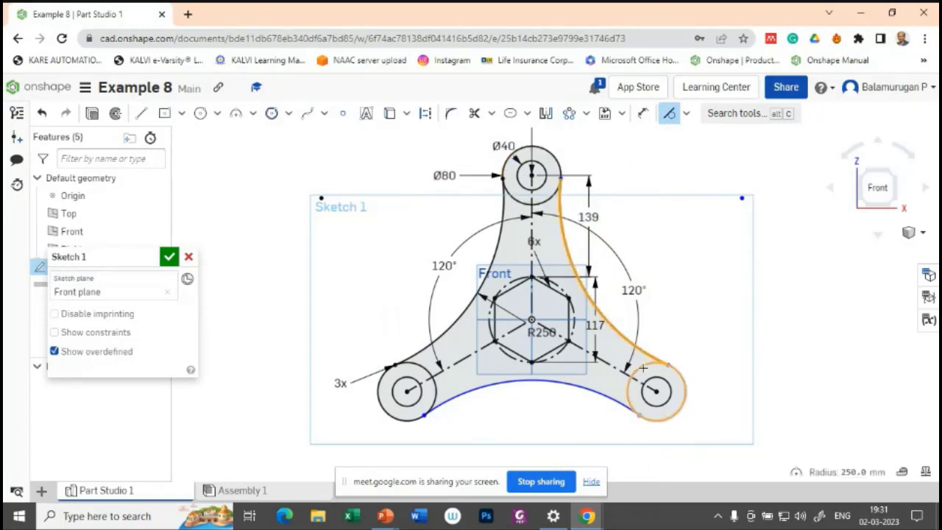
click(644, 367)
key(t)
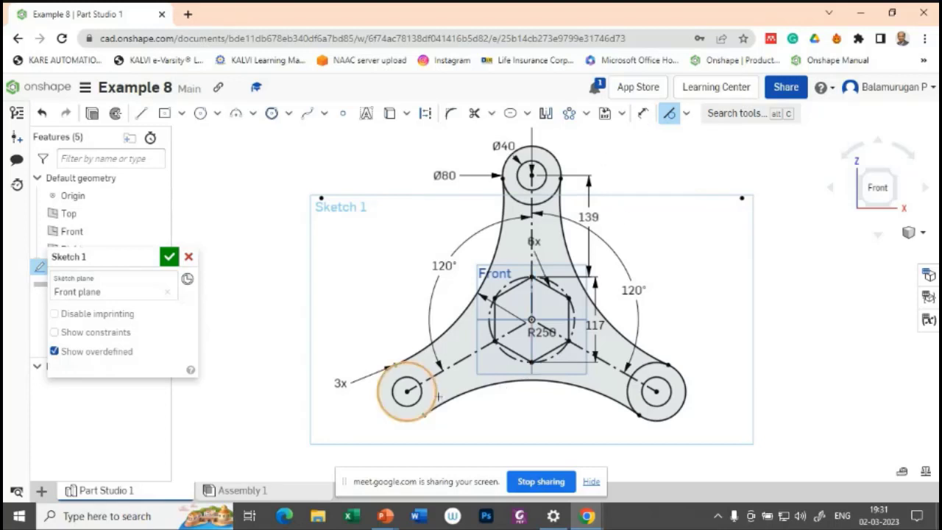
click(385, 515)
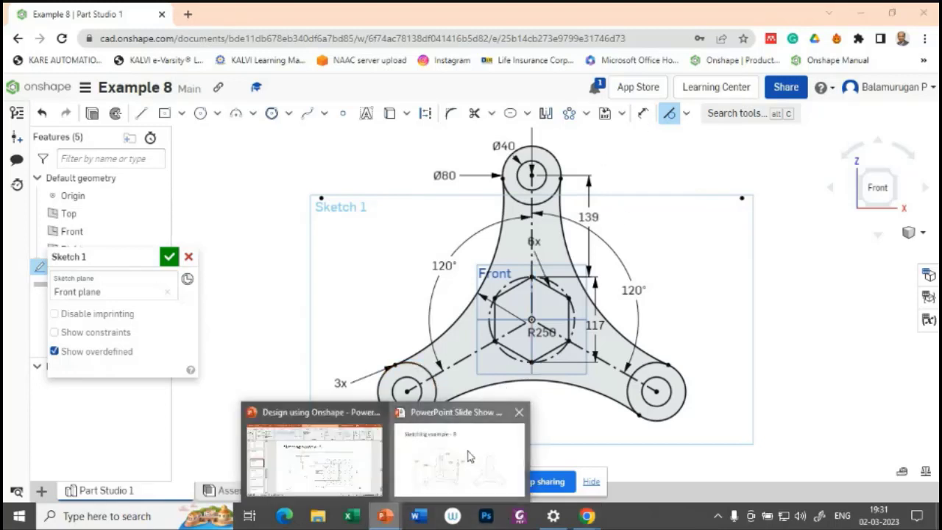
click(460, 441)
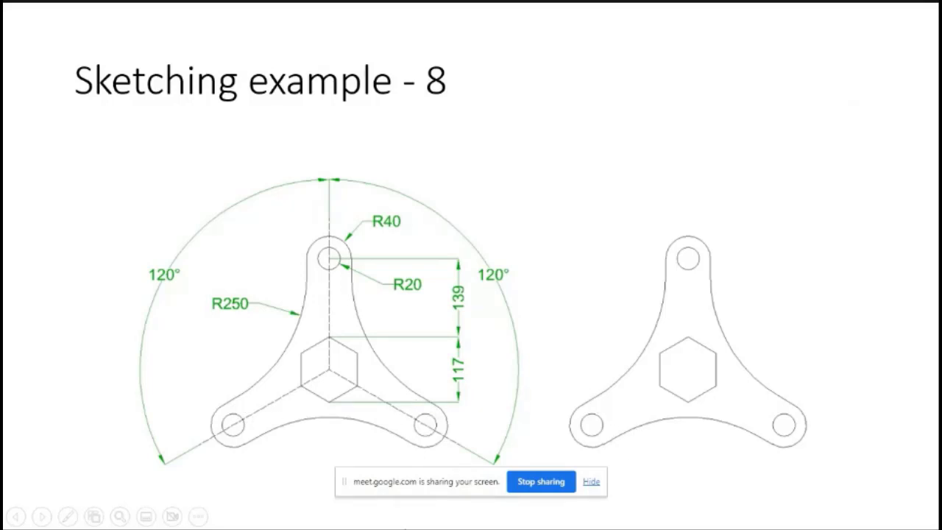
key(alt+Tab)
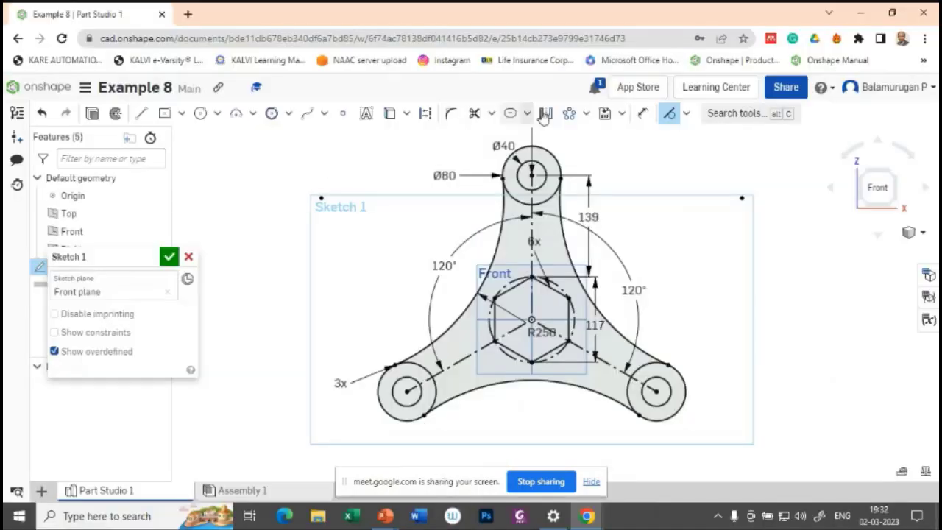
- Trim the inner arcs of the lower-left, top and lower-right Ø80 boss circles
click(474, 114)
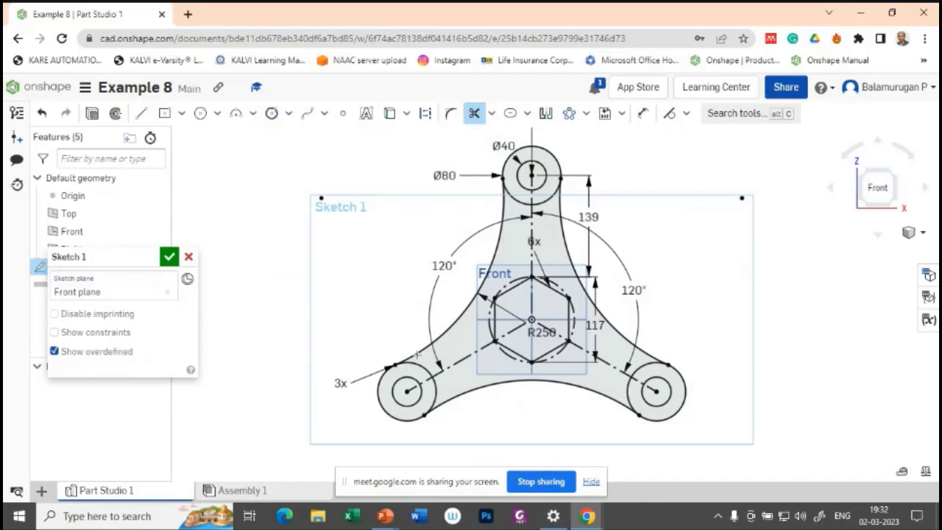
click(421, 366)
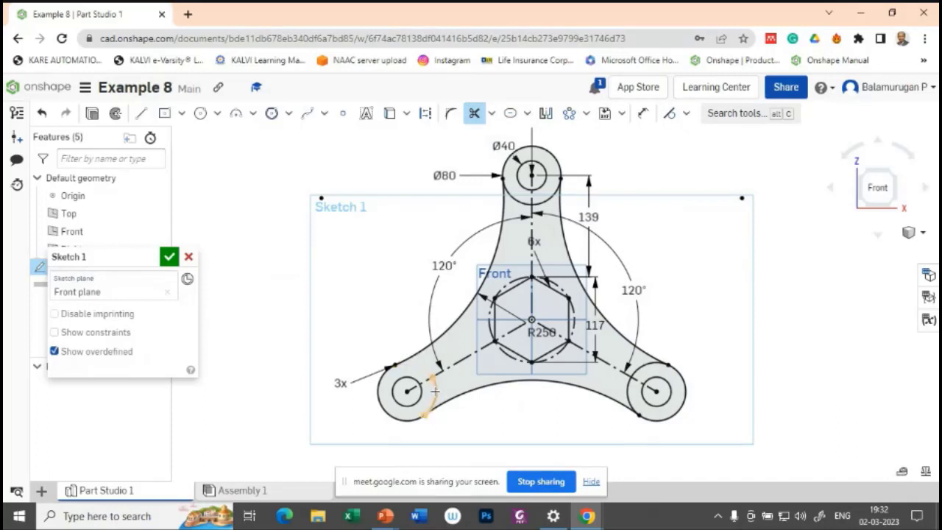
click(535, 234)
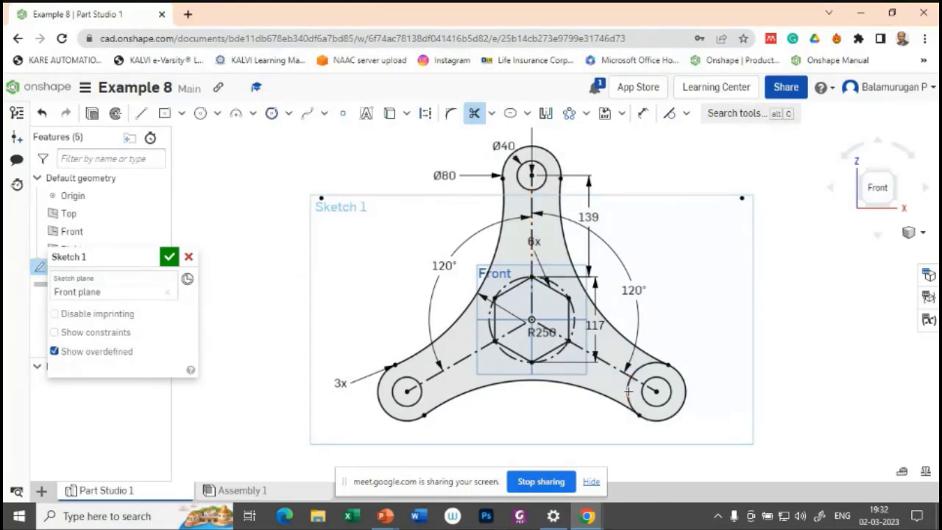
click(645, 367)
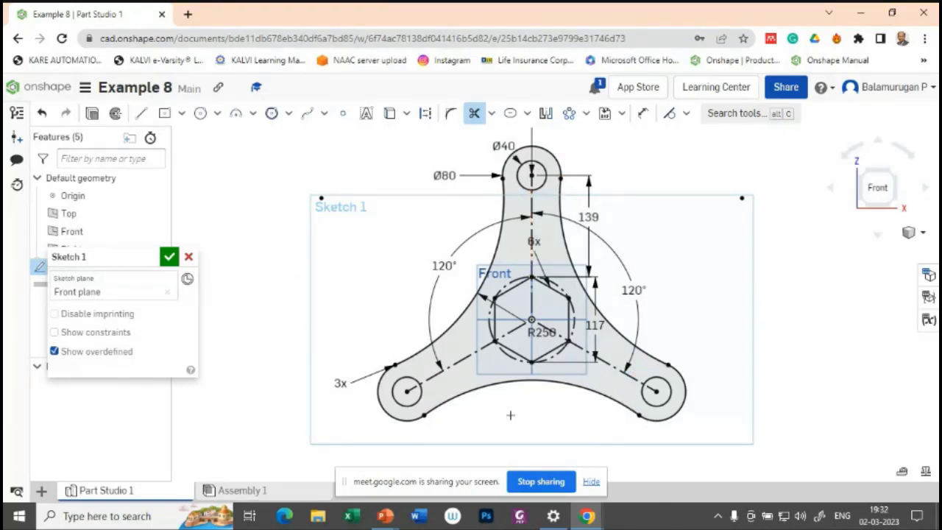